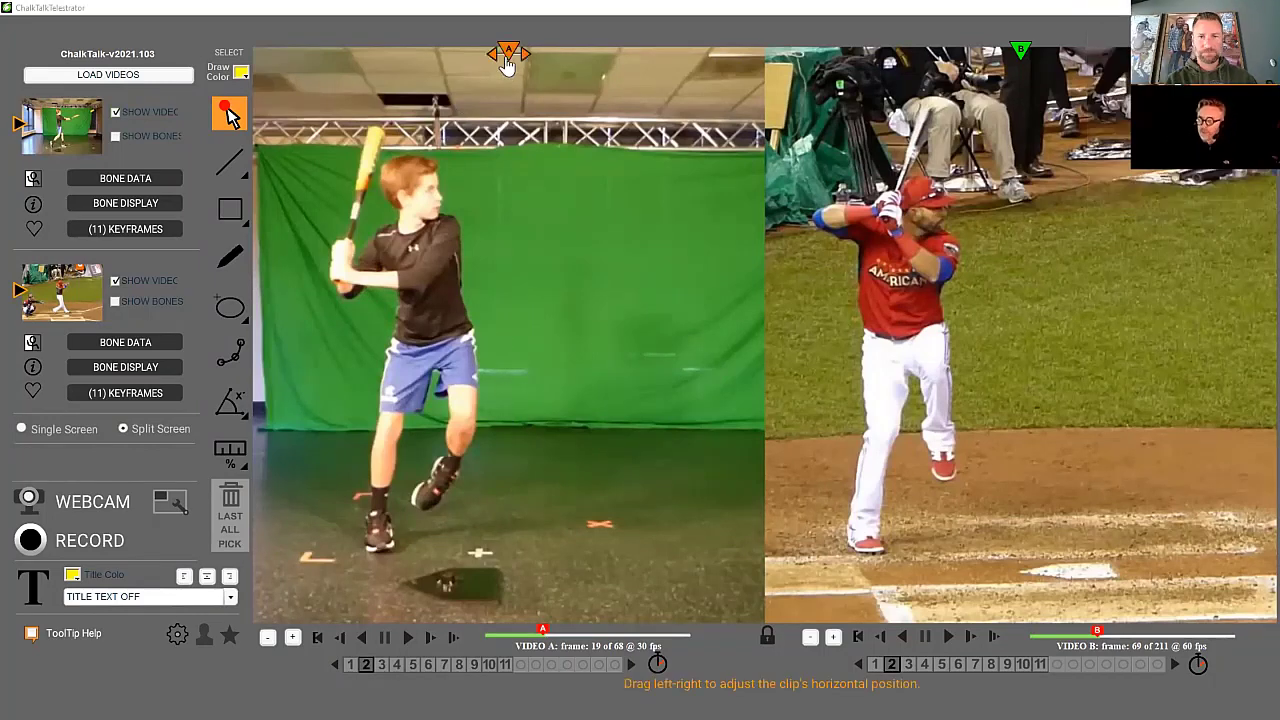
Step: Turn on the laser pointer and step both clips back and forth around keyframe 2 to compare the hitters' leg lifts
{"action": "left_click_drag", "start_coordinate": [508, 50], "coordinate": [563, 52]}
{"action": "left_click", "coordinate": [229, 115]}
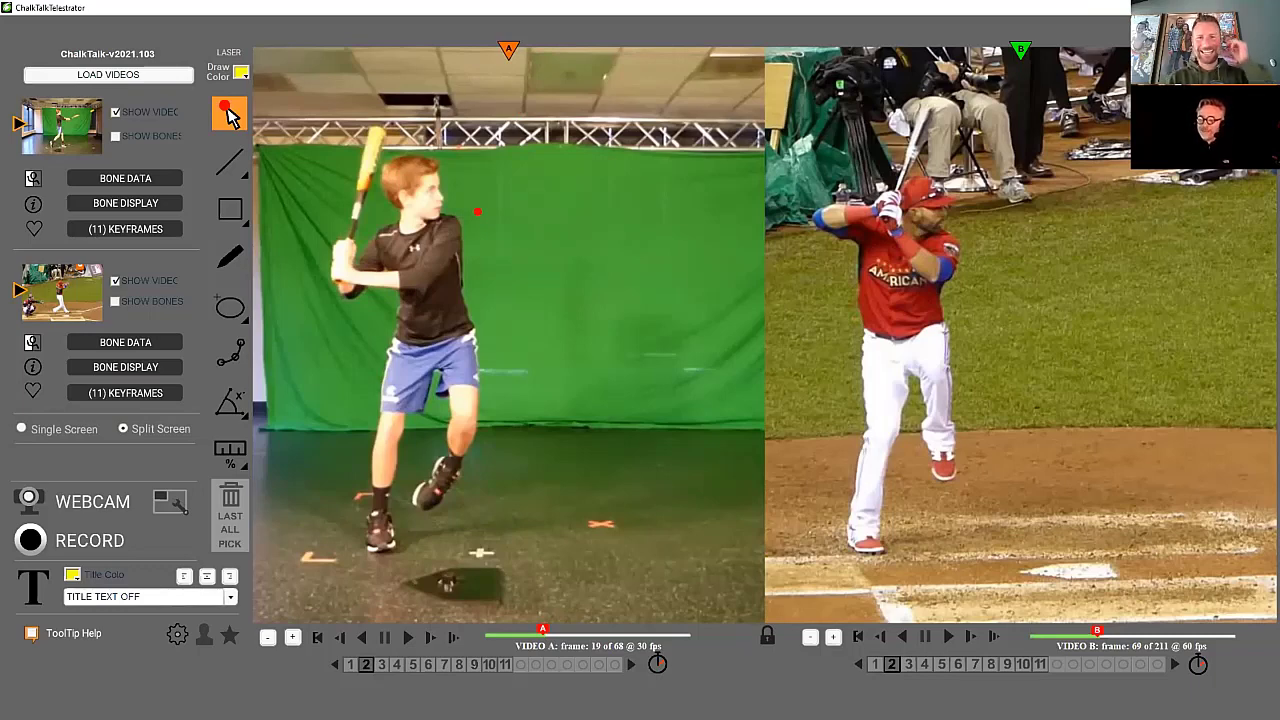
{"action": "scroll", "coordinate": [503, 310], "scroll_direction": "down", "scroll_amount": 1}
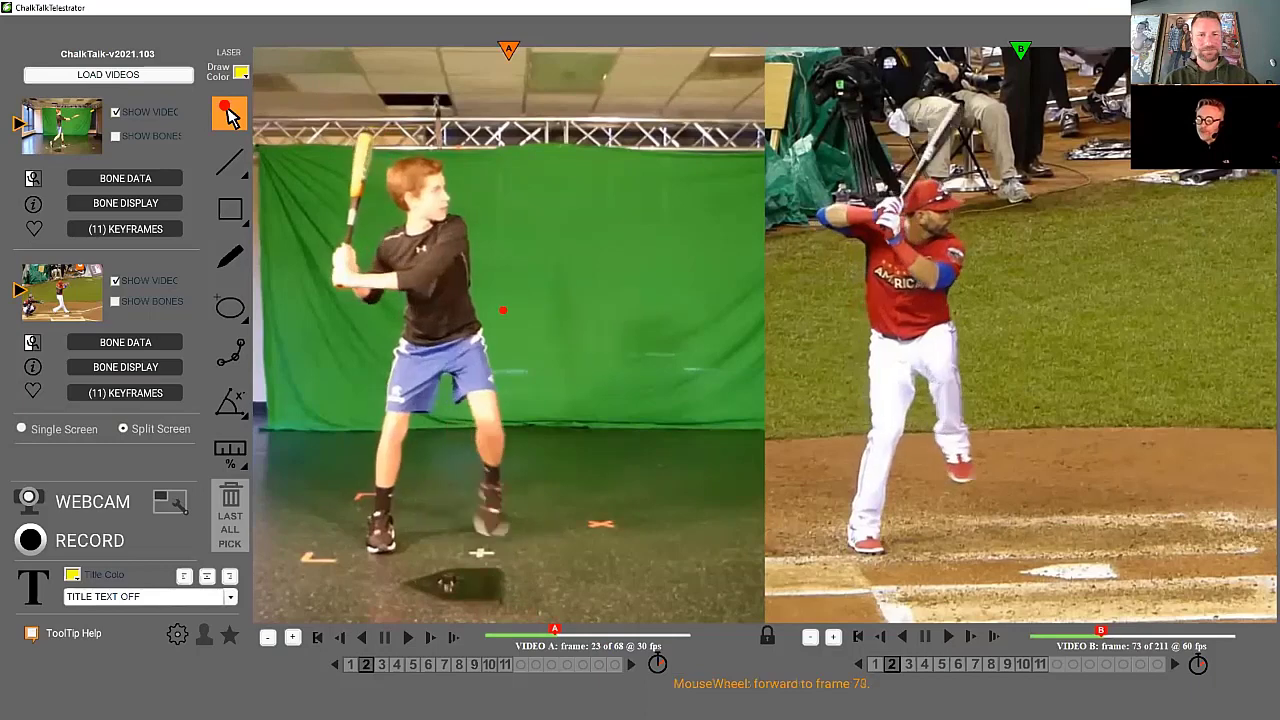
{"action": "scroll", "coordinate": [503, 310], "scroll_direction": "up", "scroll_amount": 3}
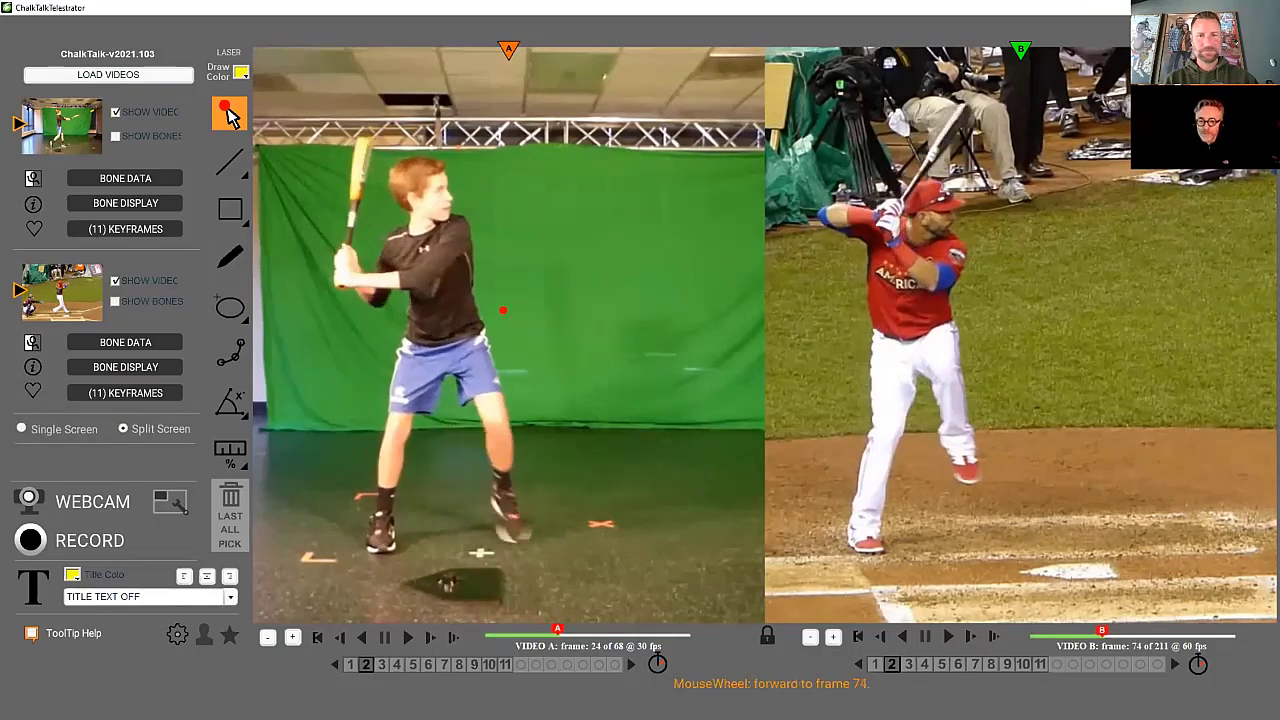
{"action": "scroll", "coordinate": [503, 302], "scroll_direction": "down", "scroll_amount": 3}
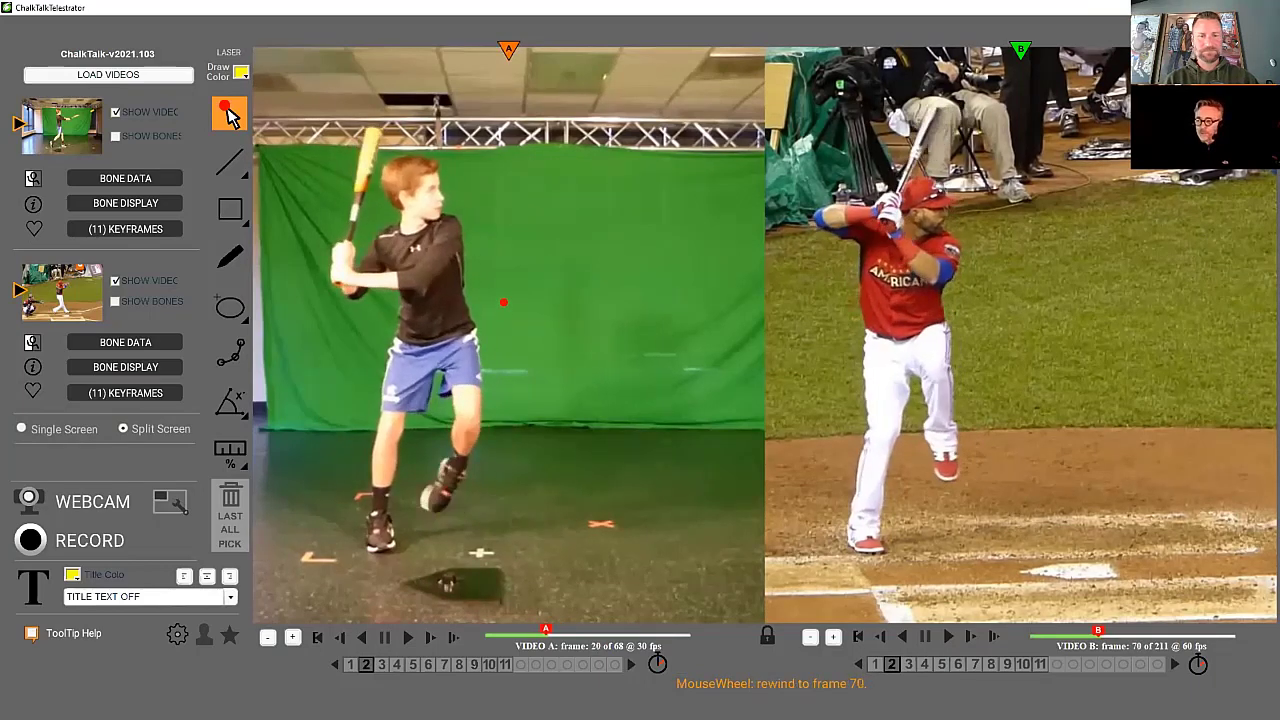
{"action": "scroll", "coordinate": [495, 295], "scroll_direction": "down", "scroll_amount": 4}
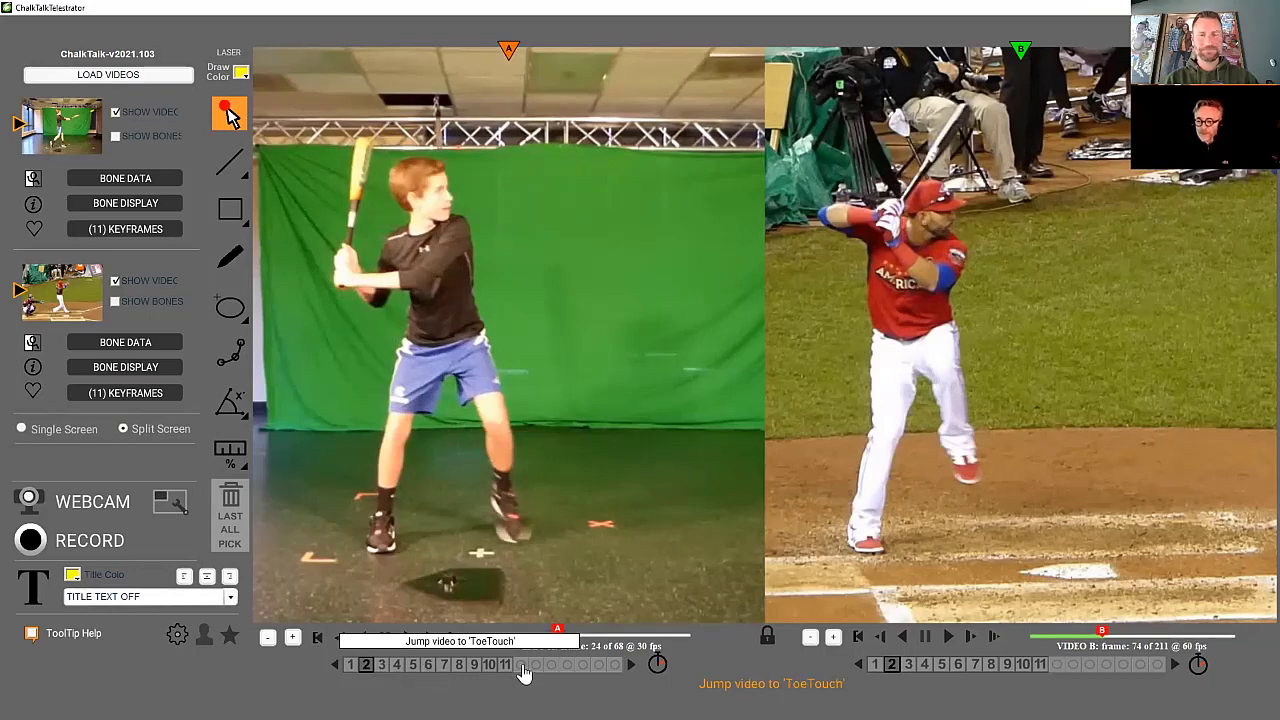
Step: Jump both clips to keyframe 1 and back to keyframe 2, and step through the following frames to examine the stride foot
{"action": "left_click", "coordinate": [350, 664]}
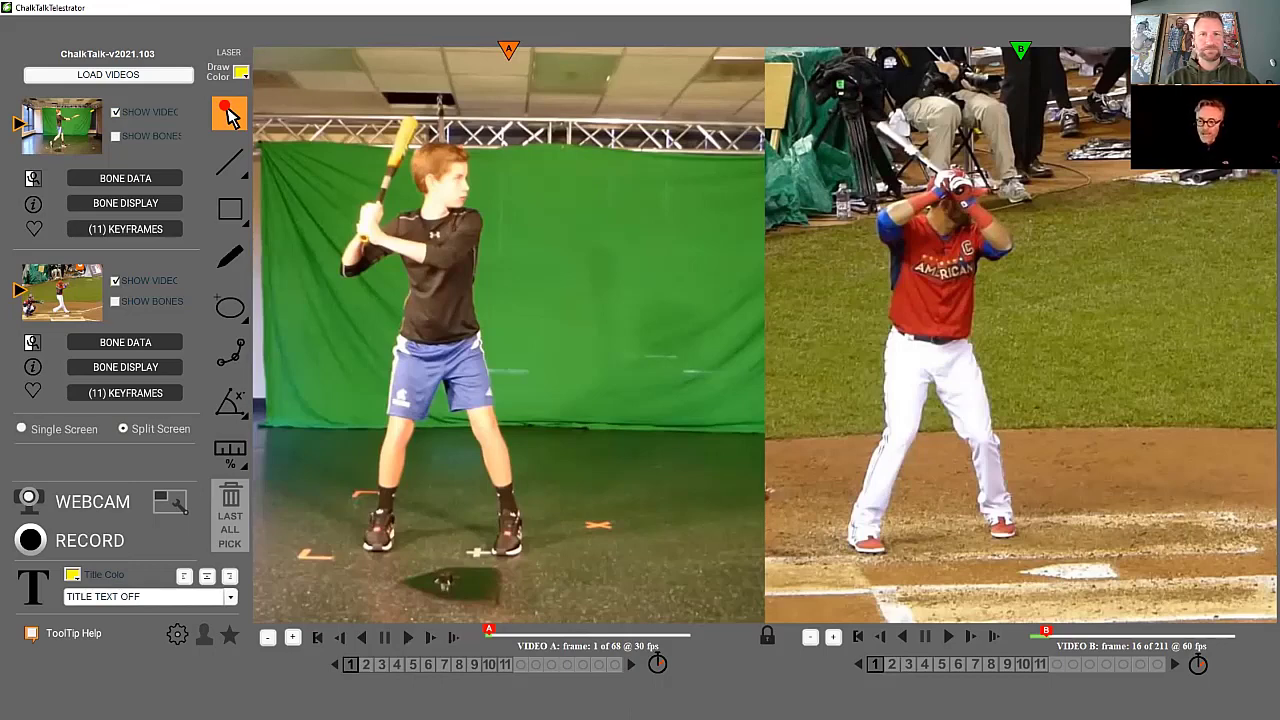
{"action": "left_click", "coordinate": [366, 665]}
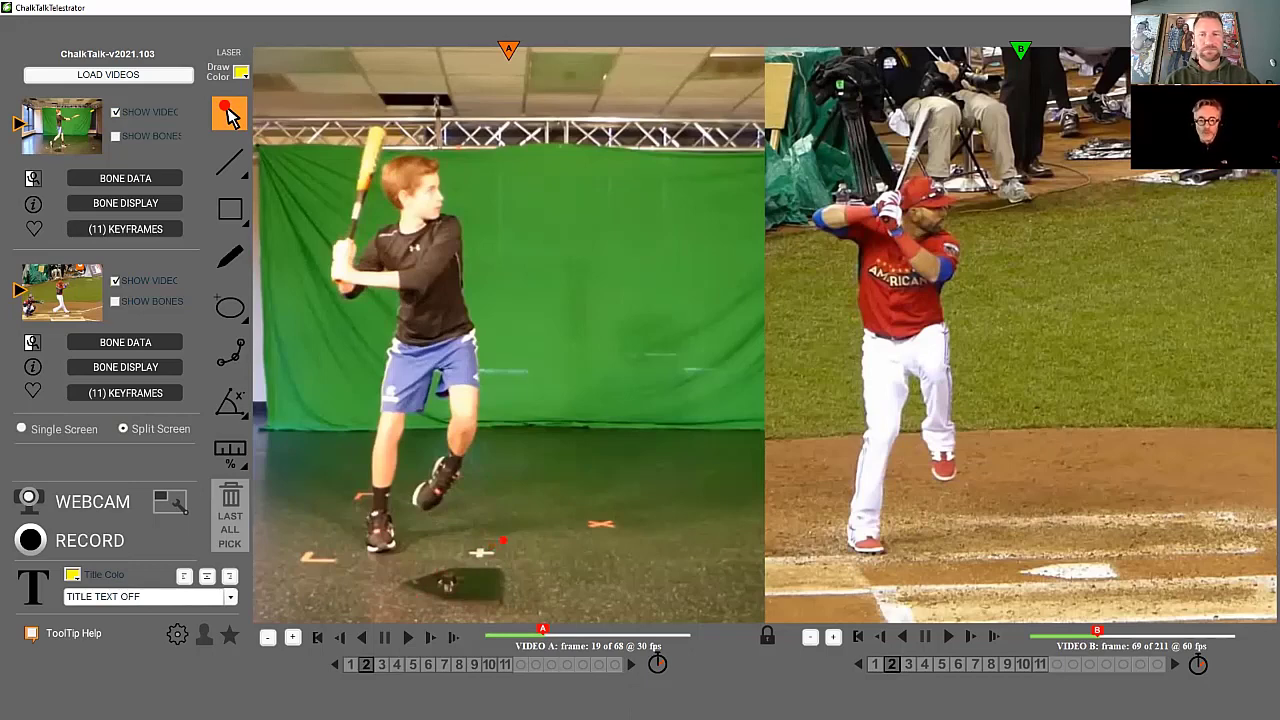
{"action": "scroll", "coordinate": [503, 541], "scroll_direction": "up", "scroll_amount": 2}
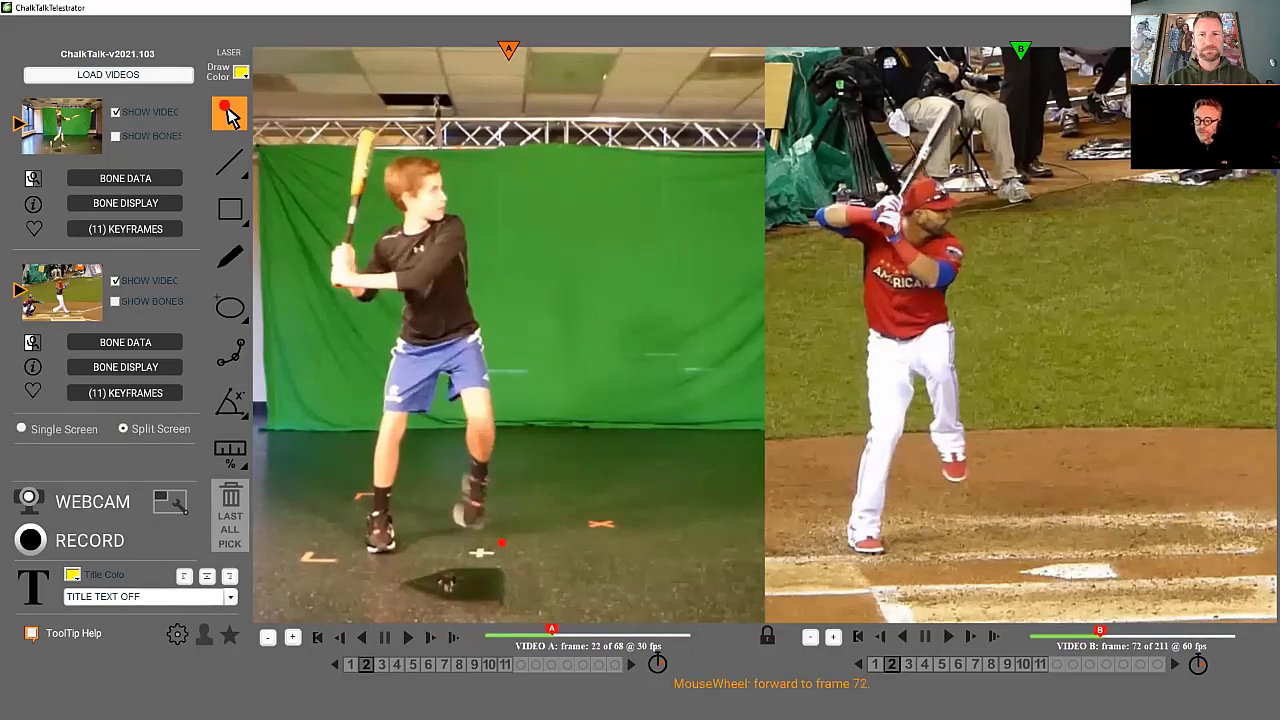
{"action": "scroll", "coordinate": [503, 541], "scroll_direction": "down", "scroll_amount": 5}
{"action": "scroll", "coordinate": [503, 541], "scroll_direction": "up", "scroll_amount": 5}
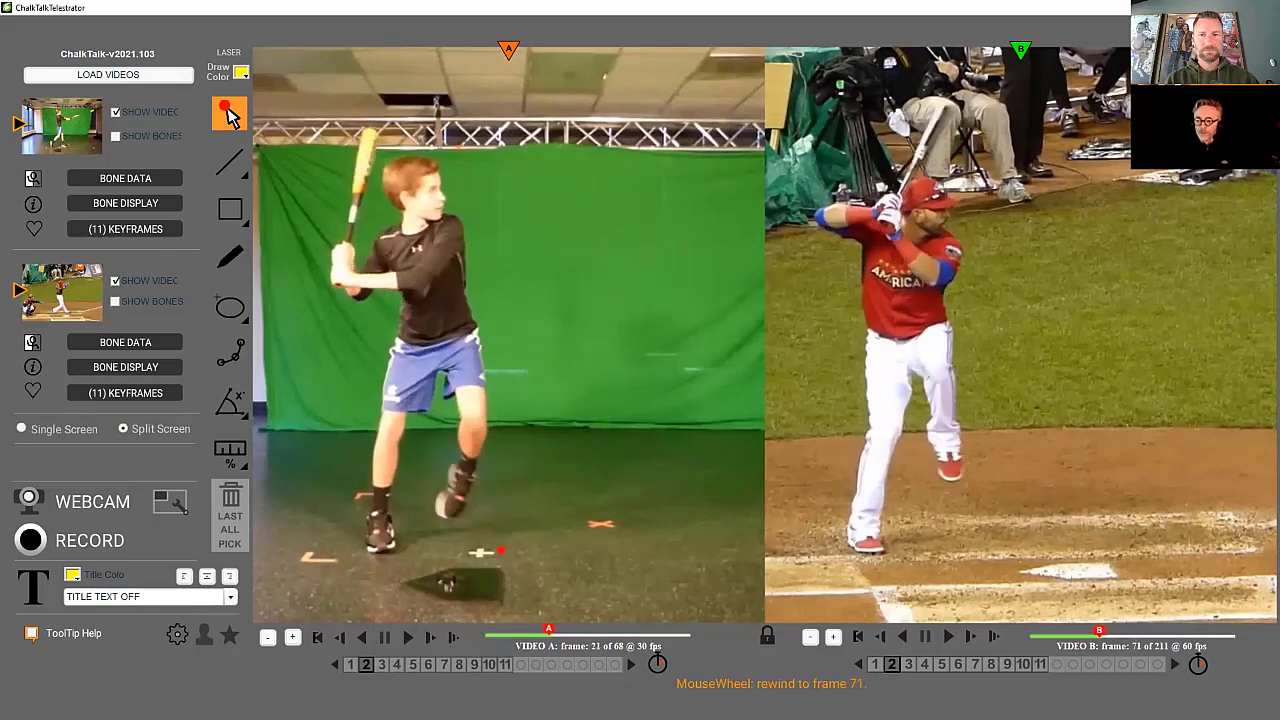
{"action": "scroll", "coordinate": [413, 608], "scroll_direction": "down", "scroll_amount": 4}
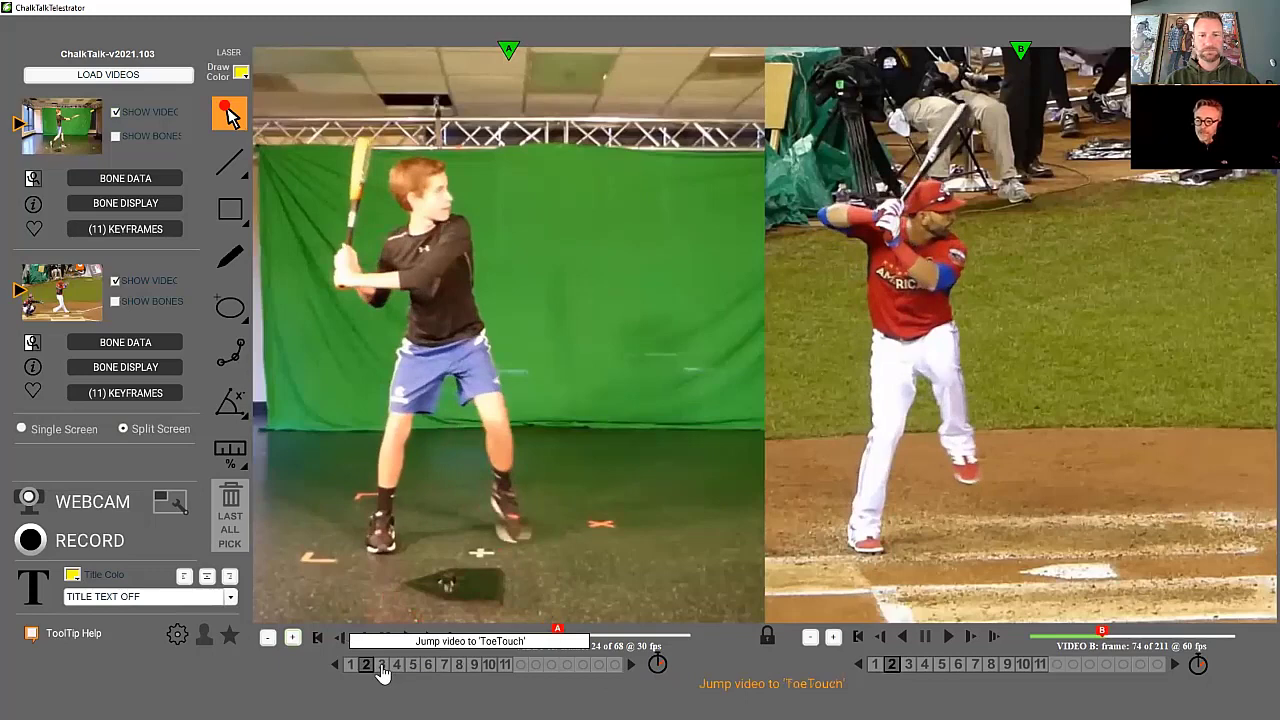
Step: Jump both clips to the ToeTouch keyframe and draw a yellow freehand curve from each hitter's hands forward, ending the pro's in an arrowhead
{"action": "left_click", "coordinate": [382, 665]}
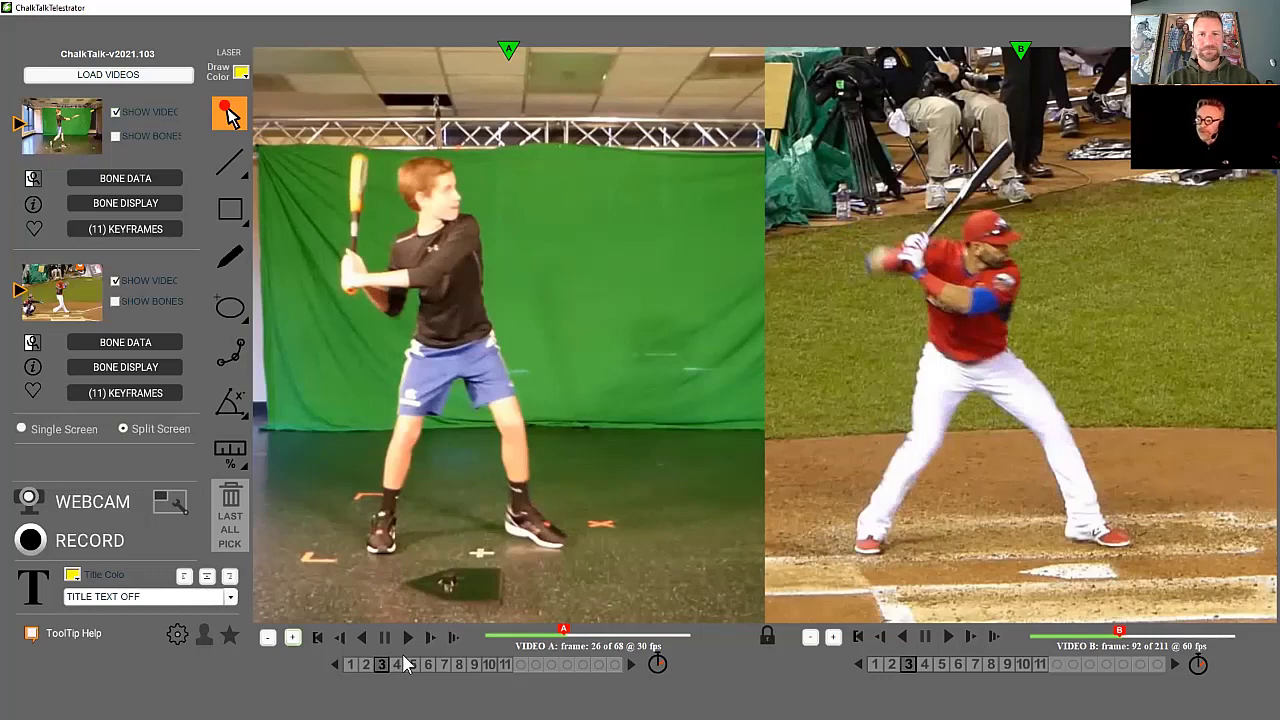
{"action": "scroll", "coordinate": [410, 655], "scroll_direction": "up", "scroll_amount": 3}
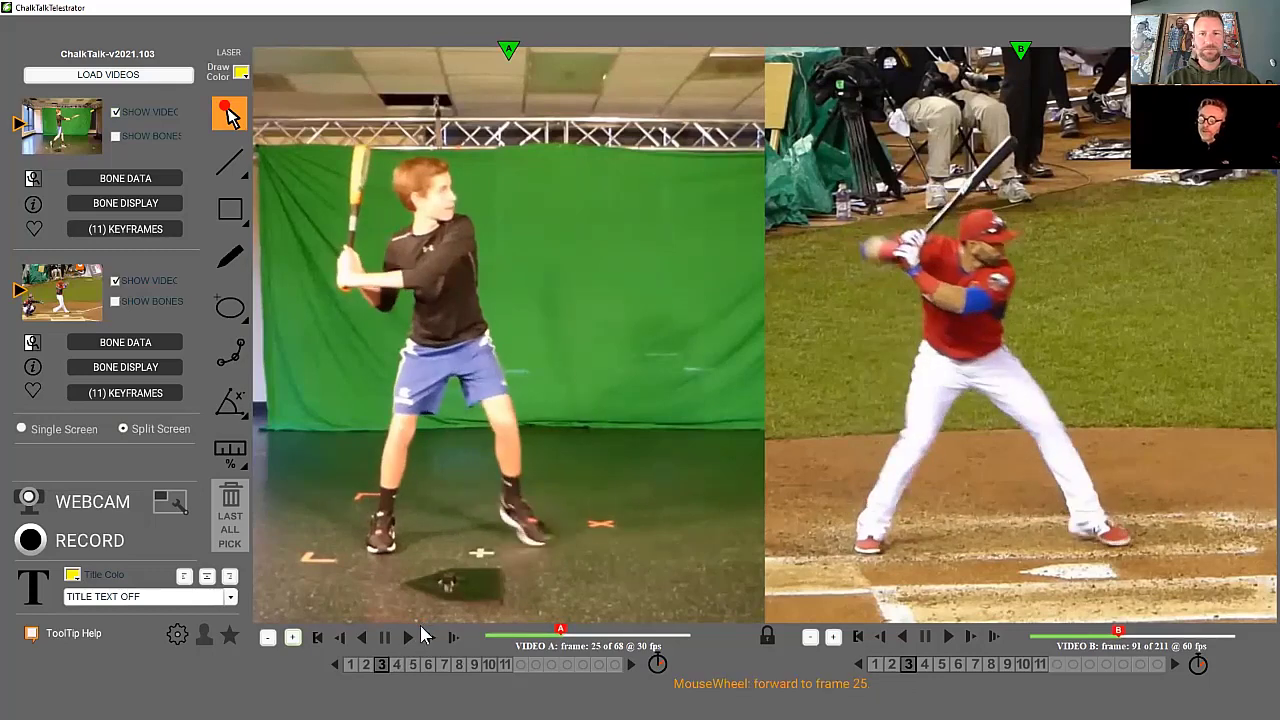
{"action": "scroll", "coordinate": [422, 636], "scroll_direction": "down", "scroll_amount": 1}
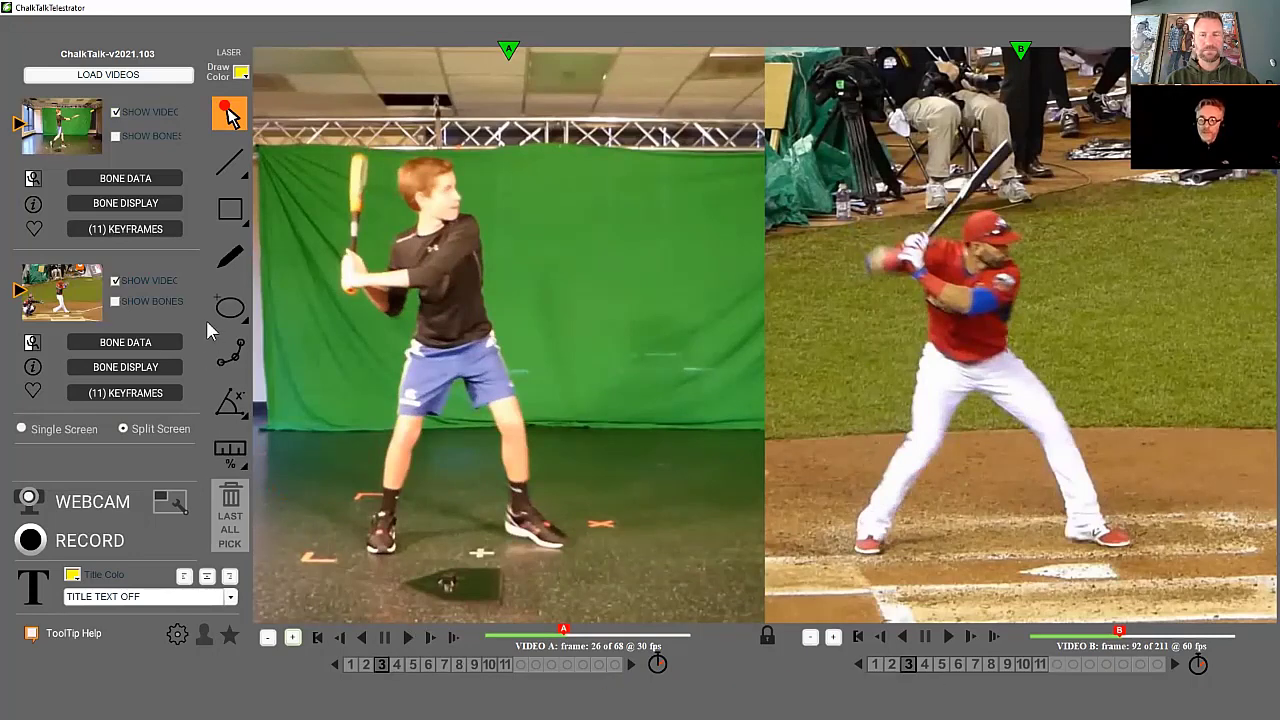
{"action": "left_click", "coordinate": [229, 257]}
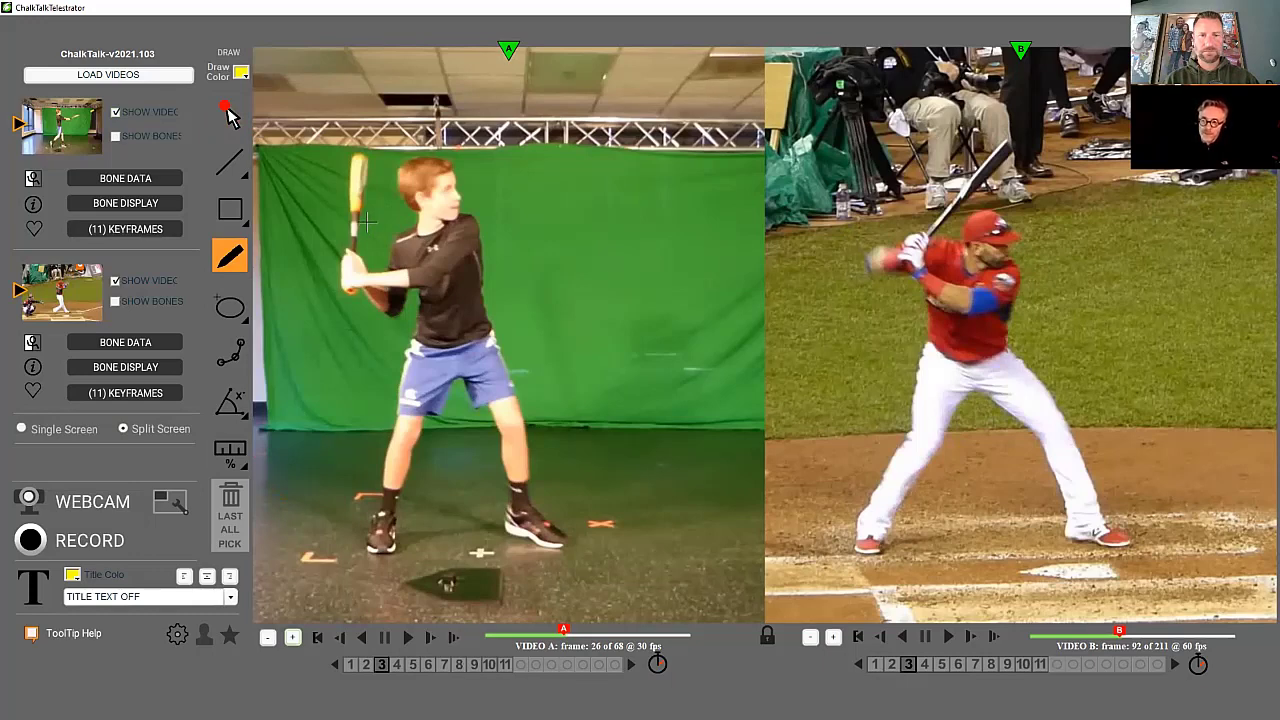
{"action": "mouse_move", "coordinate": [368, 222]}
{"action": "left_mouse_down"}
{"action": "mouse_move", "coordinate": [345, 277]}
{"action": "mouse_move", "coordinate": [398, 328]}
{"action": "mouse_move", "coordinate": [500, 362]}
{"action": "mouse_move", "coordinate": [650, 366]}
{"action": "left_mouse_up"}
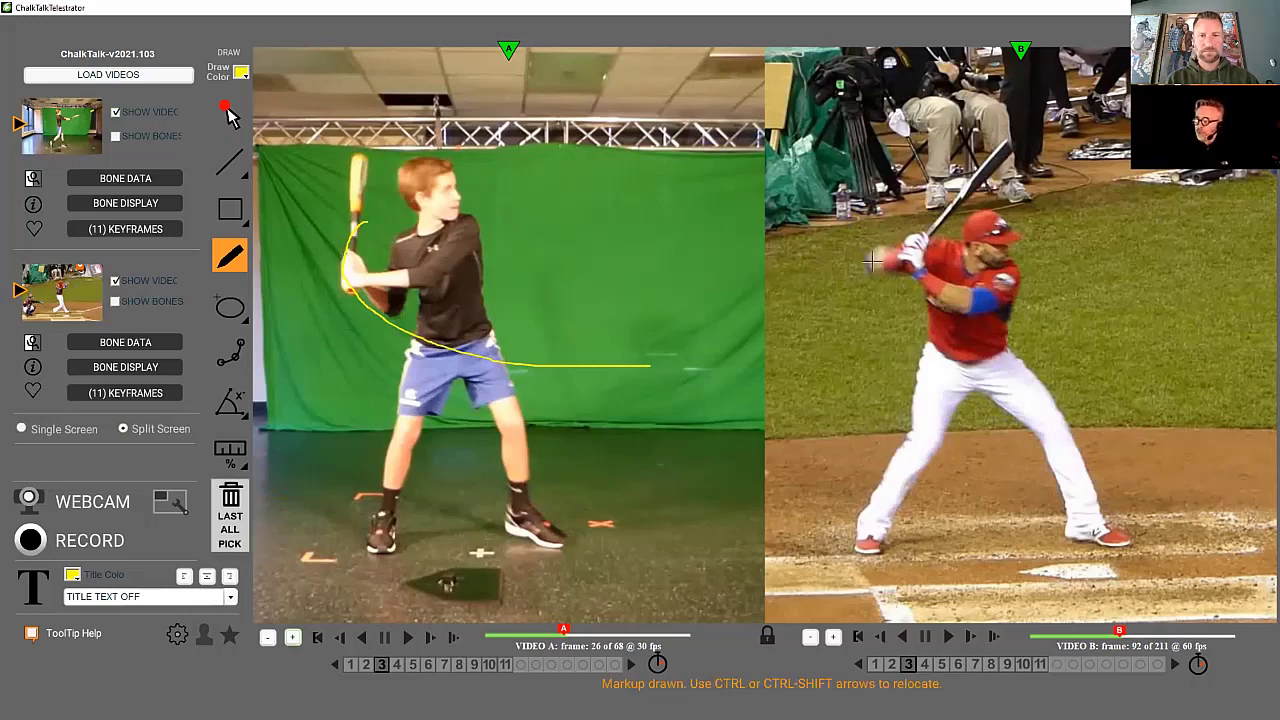
{"action": "mouse_move", "coordinate": [912, 242]}
{"action": "left_mouse_down"}
{"action": "mouse_move", "coordinate": [990, 302]}
{"action": "mouse_move", "coordinate": [1160, 324]}
{"action": "left_mouse_up"}
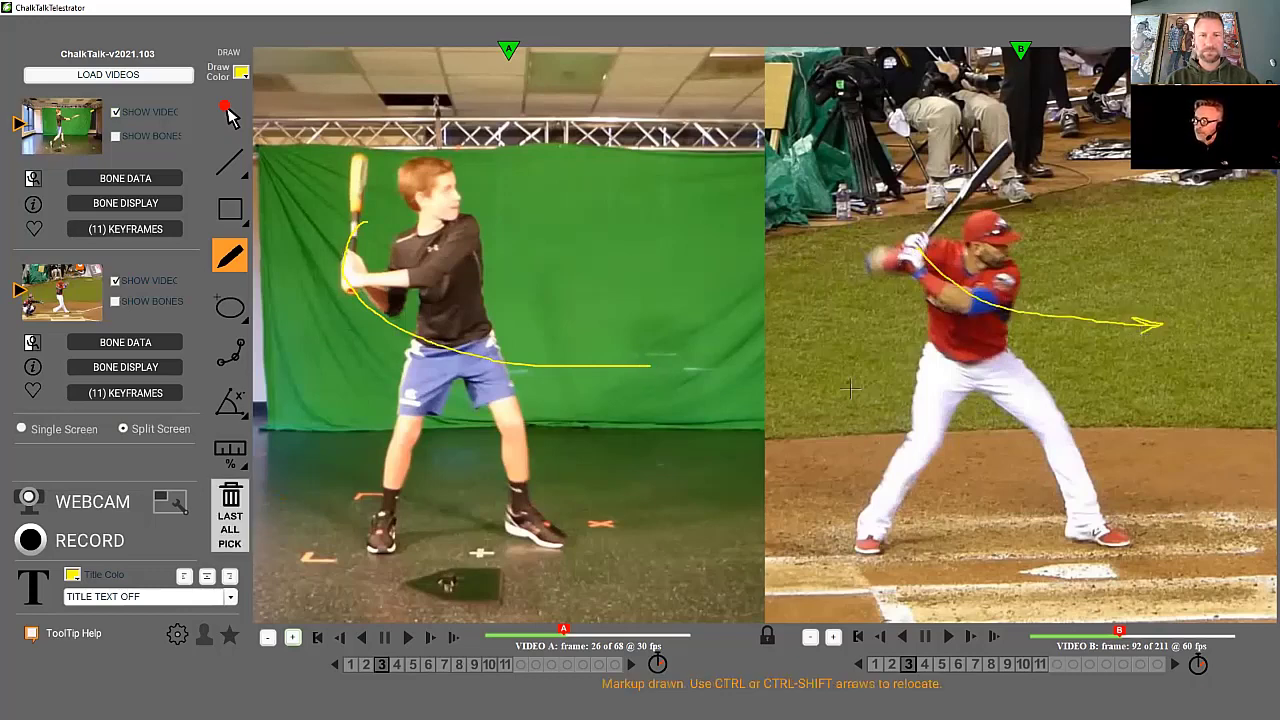
Step: Scrub both clips back and forth from toe touch into the swing to compare the hands' travel with the drawn curves
{"action": "scroll", "coordinate": [850, 390], "scroll_direction": "down", "scroll_amount": 6}
{"action": "scroll", "coordinate": [848, 388], "scroll_direction": "up", "scroll_amount": 4}
{"action": "scroll", "coordinate": [848, 388], "scroll_direction": "down", "scroll_amount": 3}
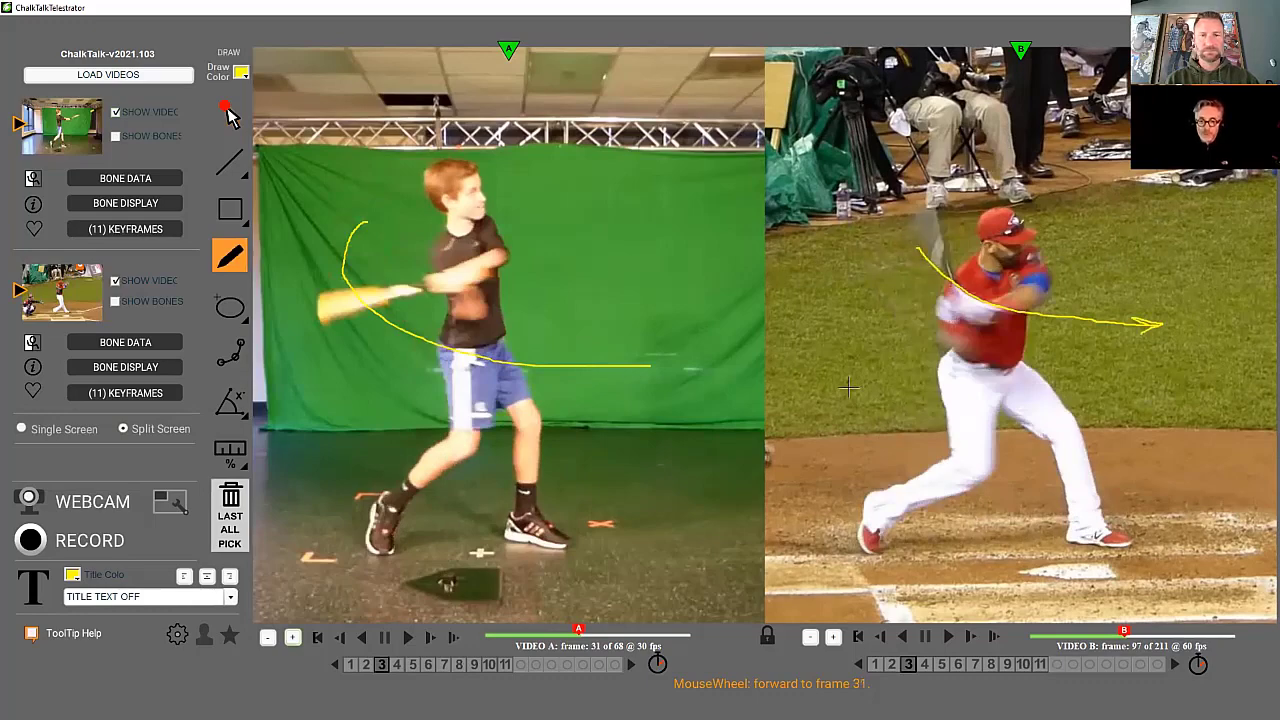
{"action": "scroll", "coordinate": [848, 388], "scroll_direction": "up", "scroll_amount": 5}
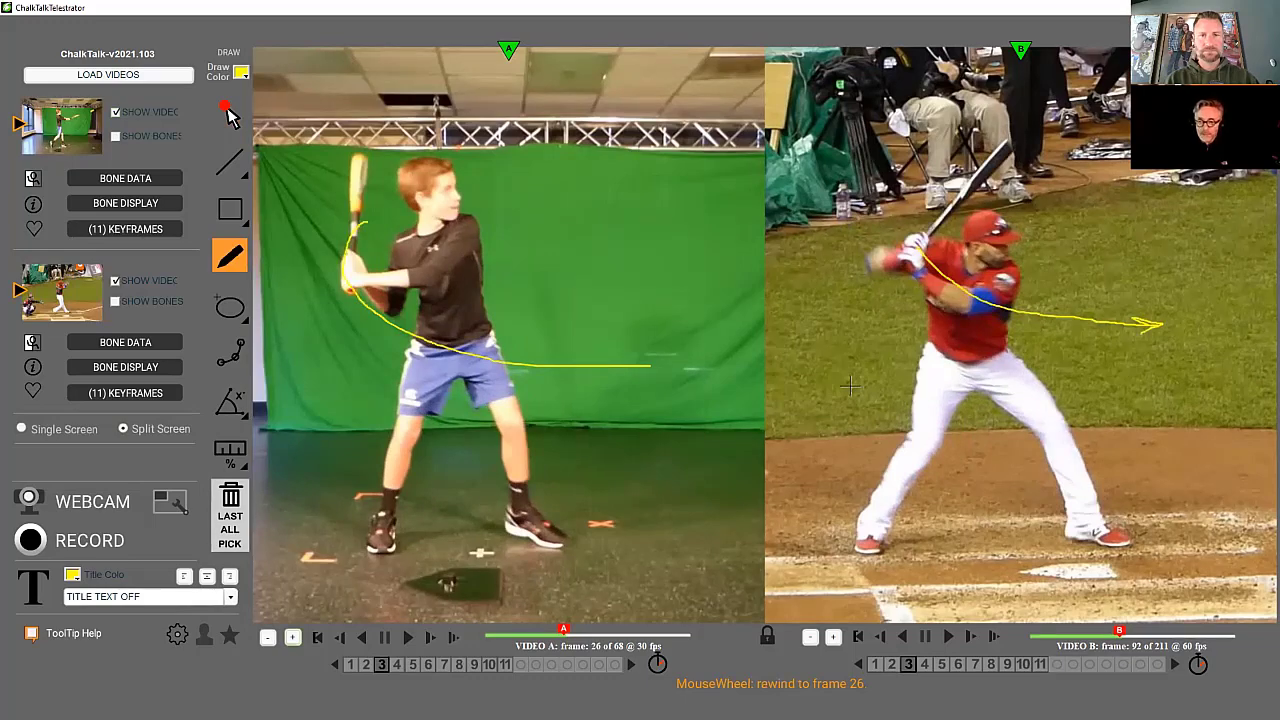
{"action": "scroll", "coordinate": [848, 386], "scroll_direction": "down", "scroll_amount": 5}
{"action": "scroll", "coordinate": [848, 386], "scroll_direction": "up", "scroll_amount": 5}
{"action": "scroll", "coordinate": [446, 298], "scroll_direction": "down", "scroll_amount": 3}
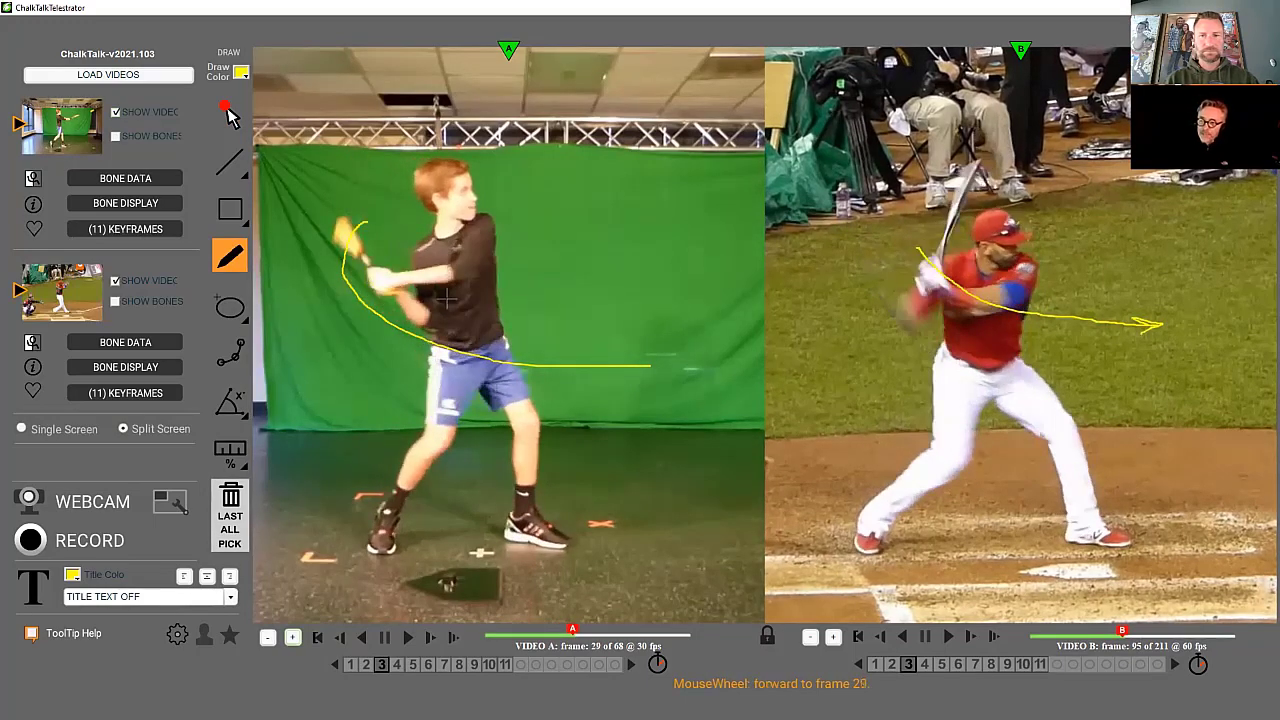
{"action": "scroll", "coordinate": [446, 298], "scroll_direction": "up", "scroll_amount": 4}
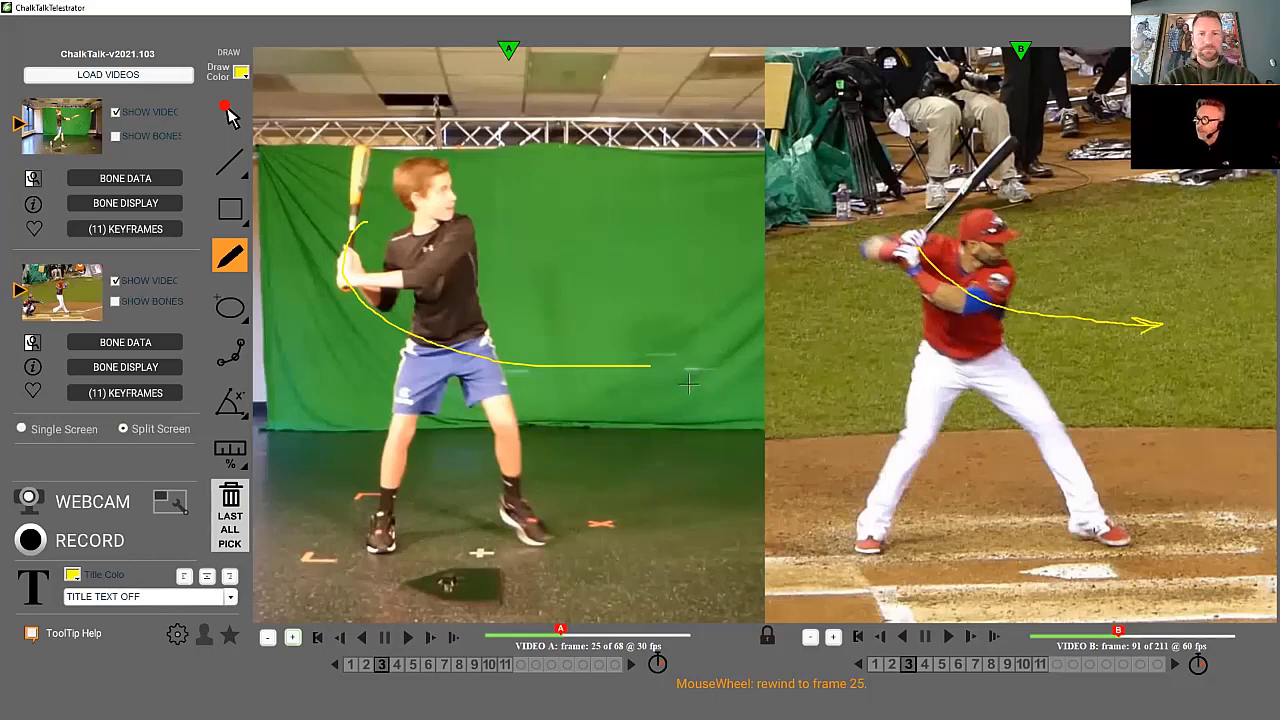
Step: Rewind both clips to the stride, play through to the bat's launch and rewind again to review each hitter's move into the swing
{"action": "scroll", "coordinate": [689, 385], "scroll_direction": "down", "scroll_amount": 5}
{"action": "scroll", "coordinate": [689, 385], "scroll_direction": "down", "scroll_amount": 3}
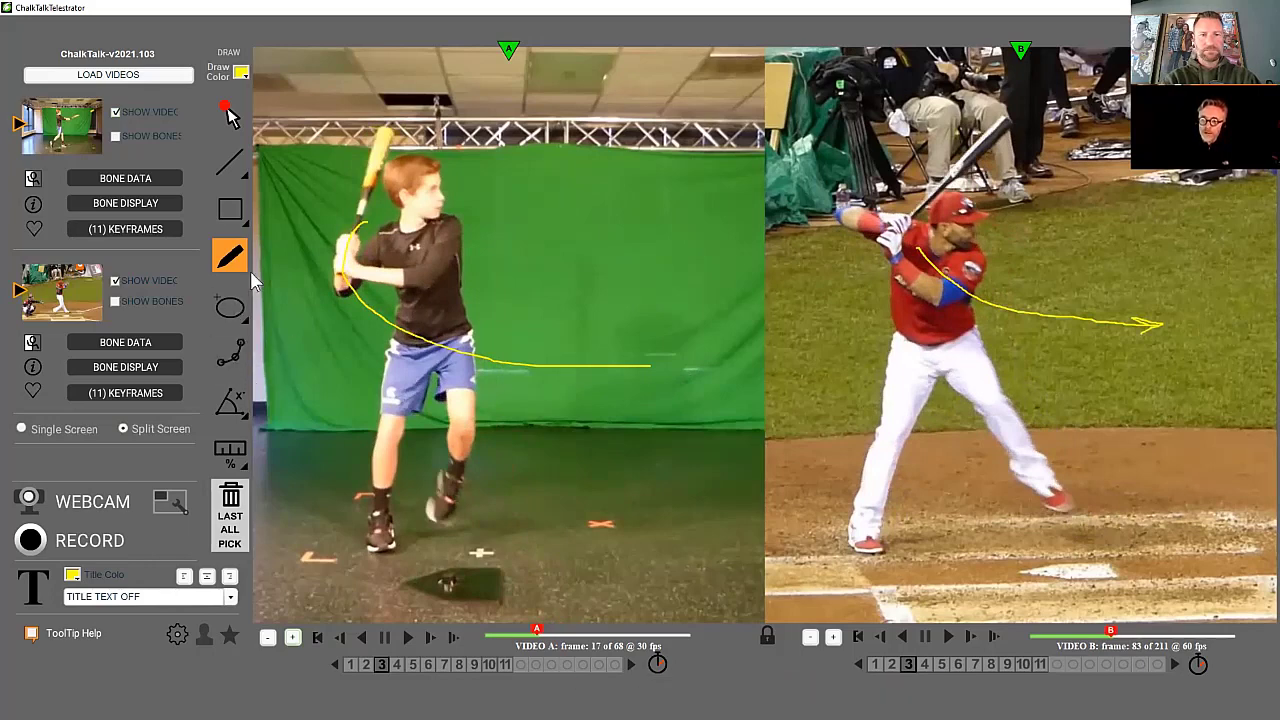
{"action": "scroll", "coordinate": [568, 356], "scroll_direction": "up", "scroll_amount": 11}
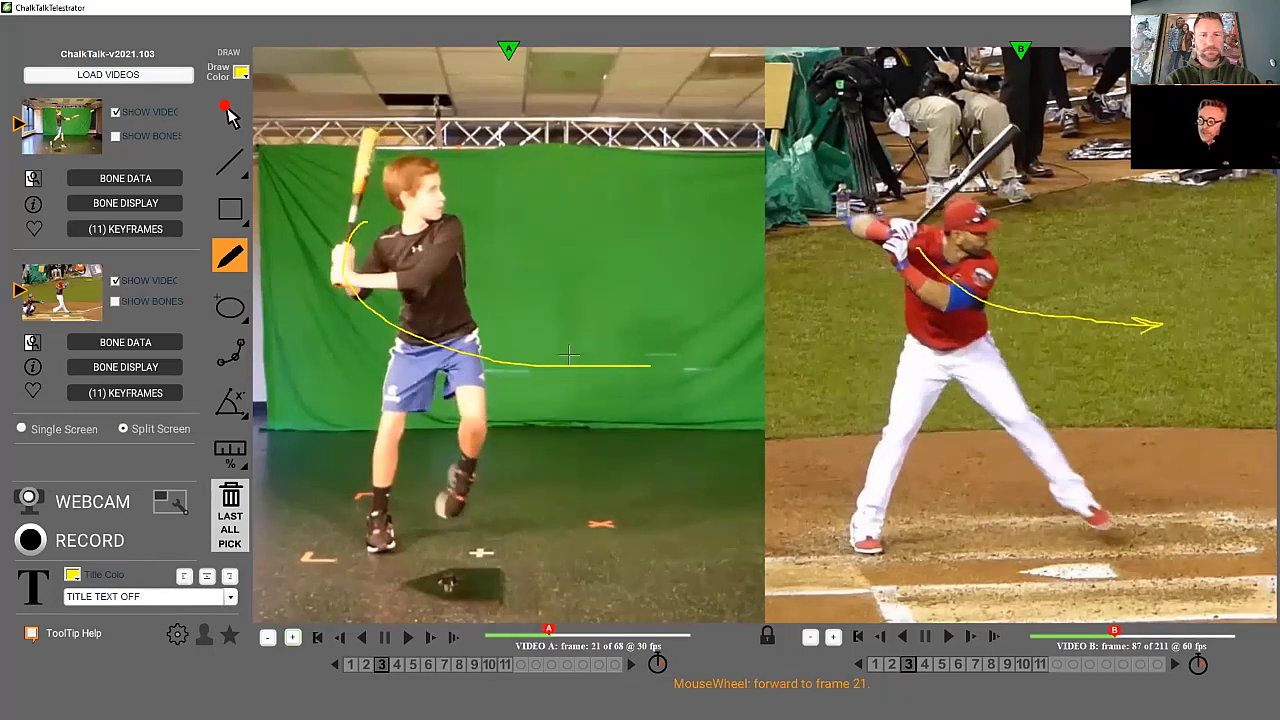
{"action": "scroll", "coordinate": [568, 356], "scroll_direction": "up", "scroll_amount": 3}
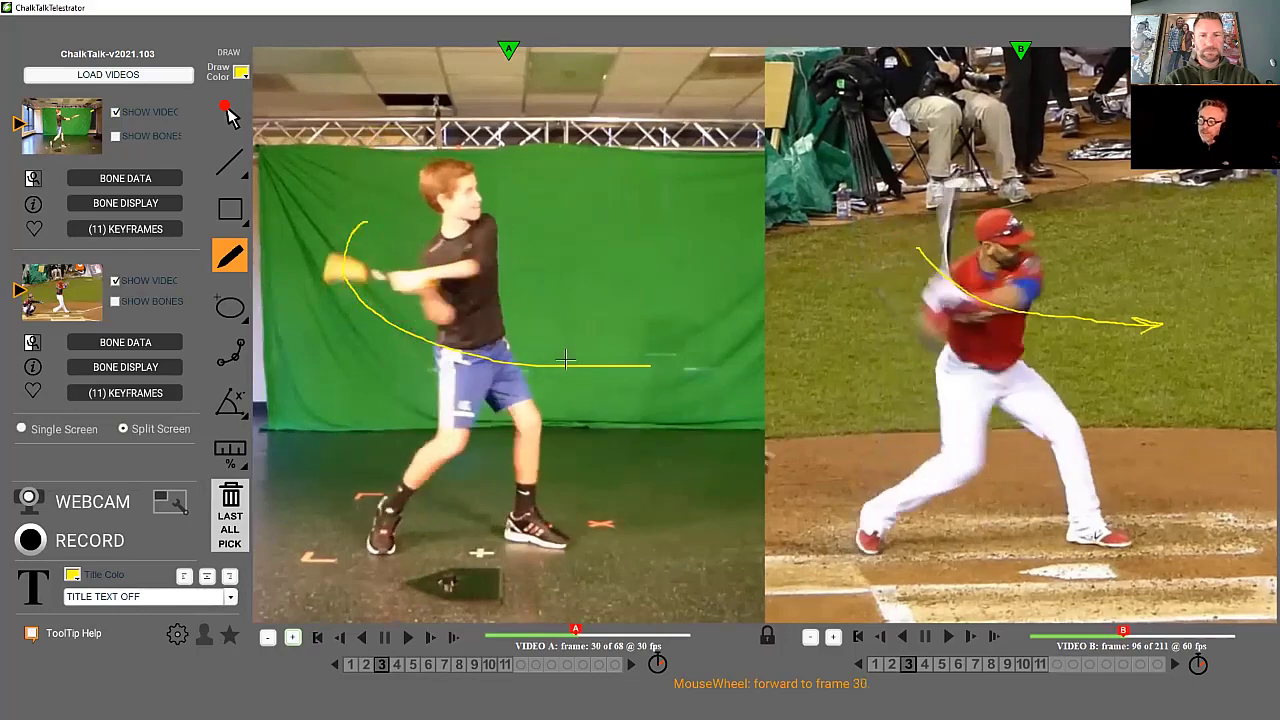
{"action": "scroll", "coordinate": [567, 358], "scroll_direction": "down", "scroll_amount": 6}
{"action": "scroll", "coordinate": [566, 360], "scroll_direction": "down", "scroll_amount": 11}
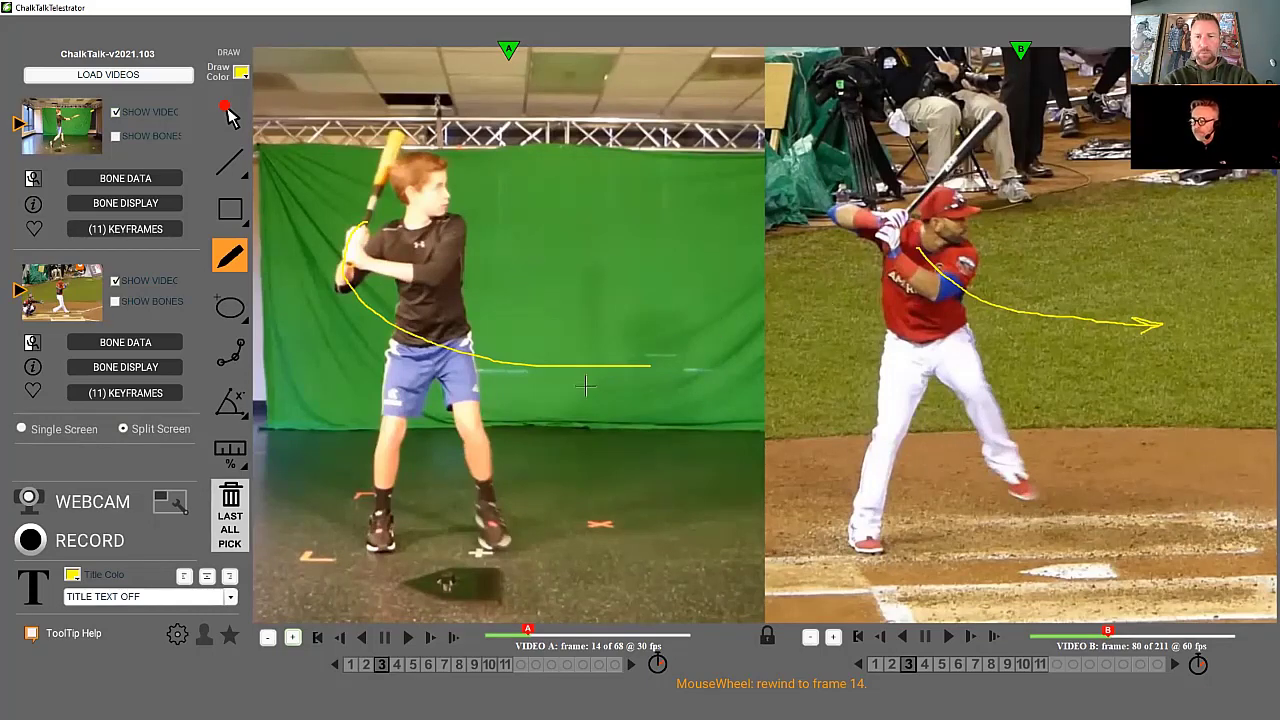
Step: Return both clips to the ToeTouch keyframe and draw a straight yellow line across each hitter's shoulders, rising on the boy and descending on the pro
{"action": "left_click", "coordinate": [381, 665]}
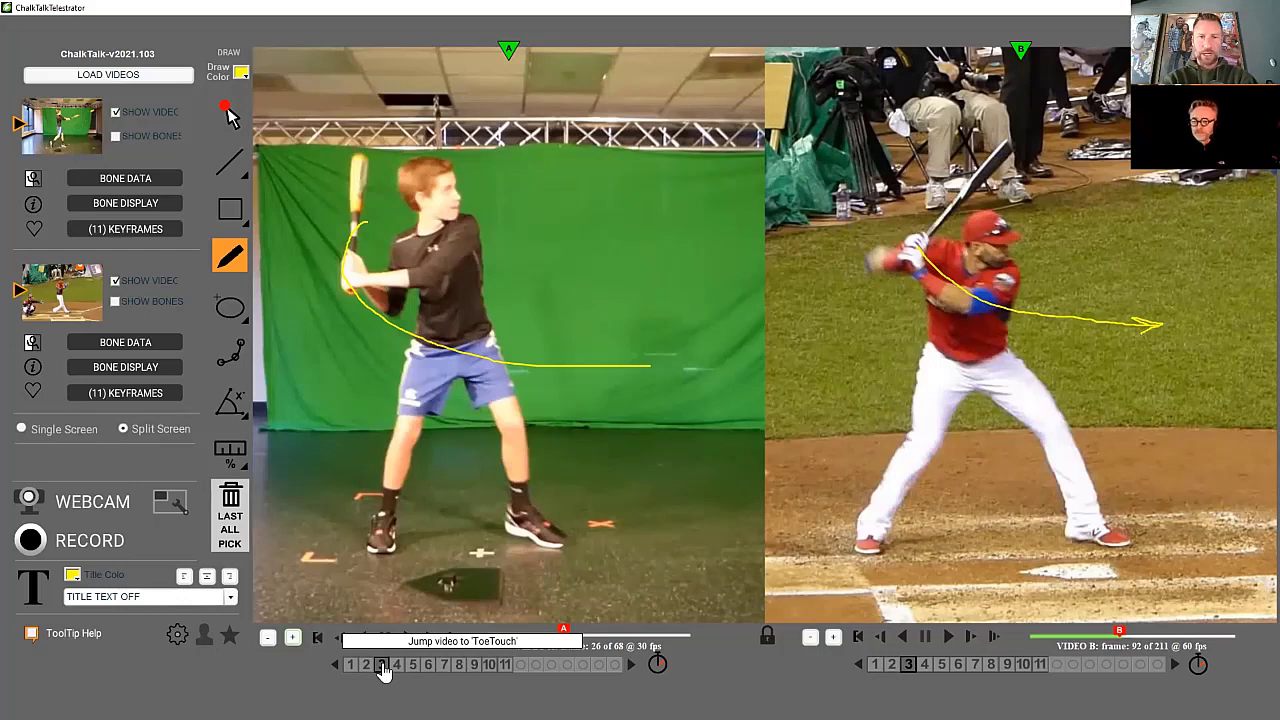
{"action": "left_click", "coordinate": [230, 162]}
{"action": "left_click_drag", "start_coordinate": [365, 252], "coordinate": [598, 180]}
{"action": "mouse_move", "coordinate": [900, 226]}
{"action": "left_mouse_down"}
{"action": "mouse_move", "coordinate": [1025, 262]}
{"action": "mouse_move", "coordinate": [1087, 300]}
{"action": "left_mouse_up"}
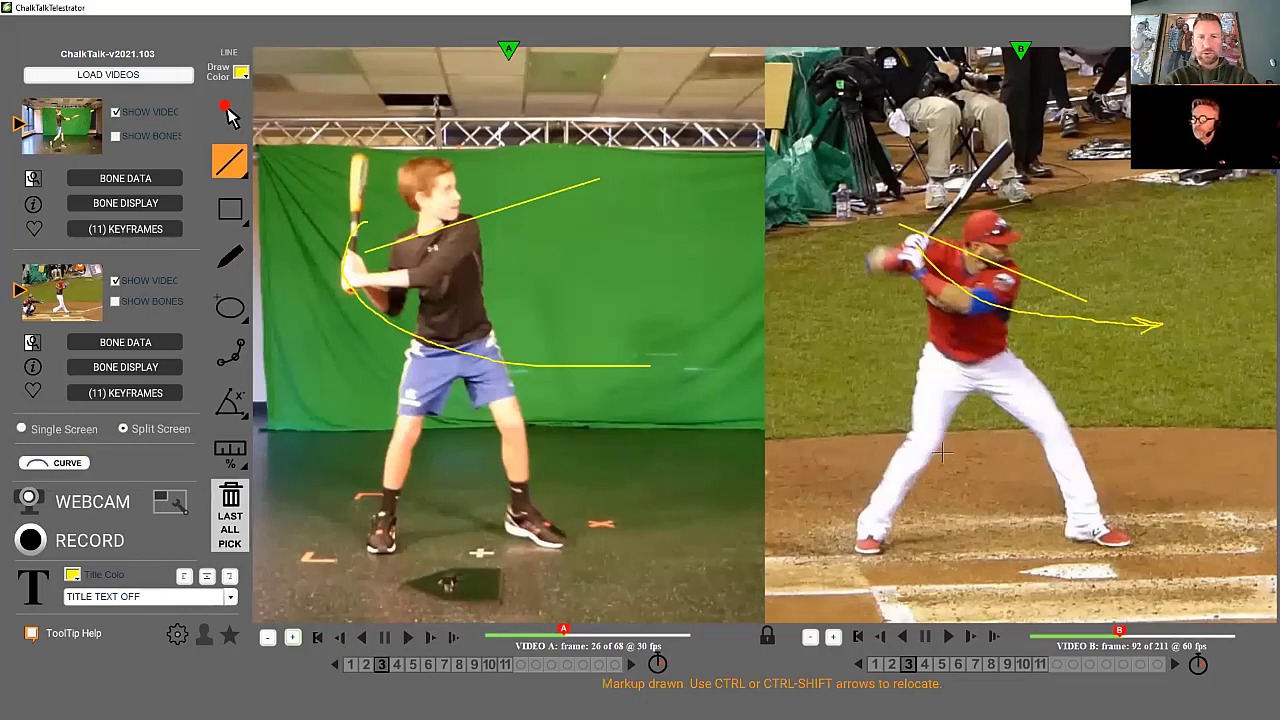
Step: Scrub both clips between the stride and the swing to examine shoulder angle and hand path against the drawn lines and curves
{"action": "scroll", "coordinate": [941, 453], "scroll_direction": "down", "scroll_amount": 2}
{"action": "scroll", "coordinate": [941, 453], "scroll_direction": "down", "scroll_amount": 7}
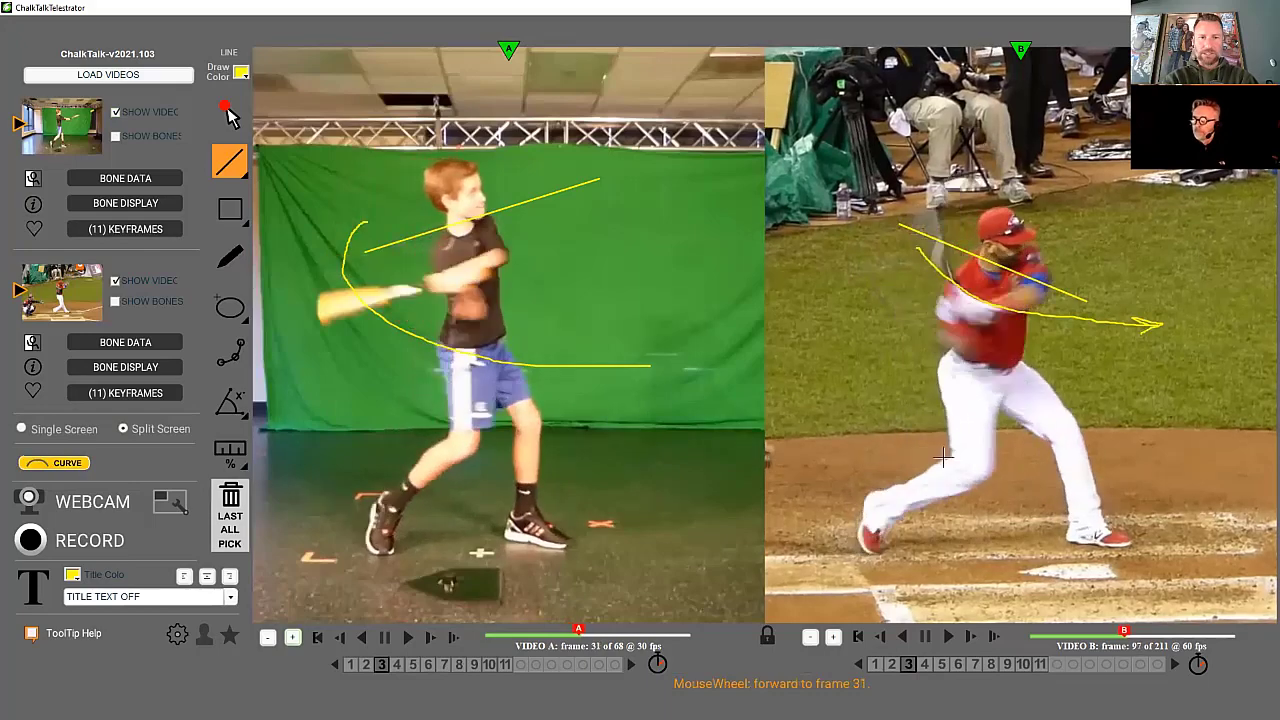
{"action": "scroll", "coordinate": [941, 463], "scroll_direction": "up", "scroll_amount": 8}
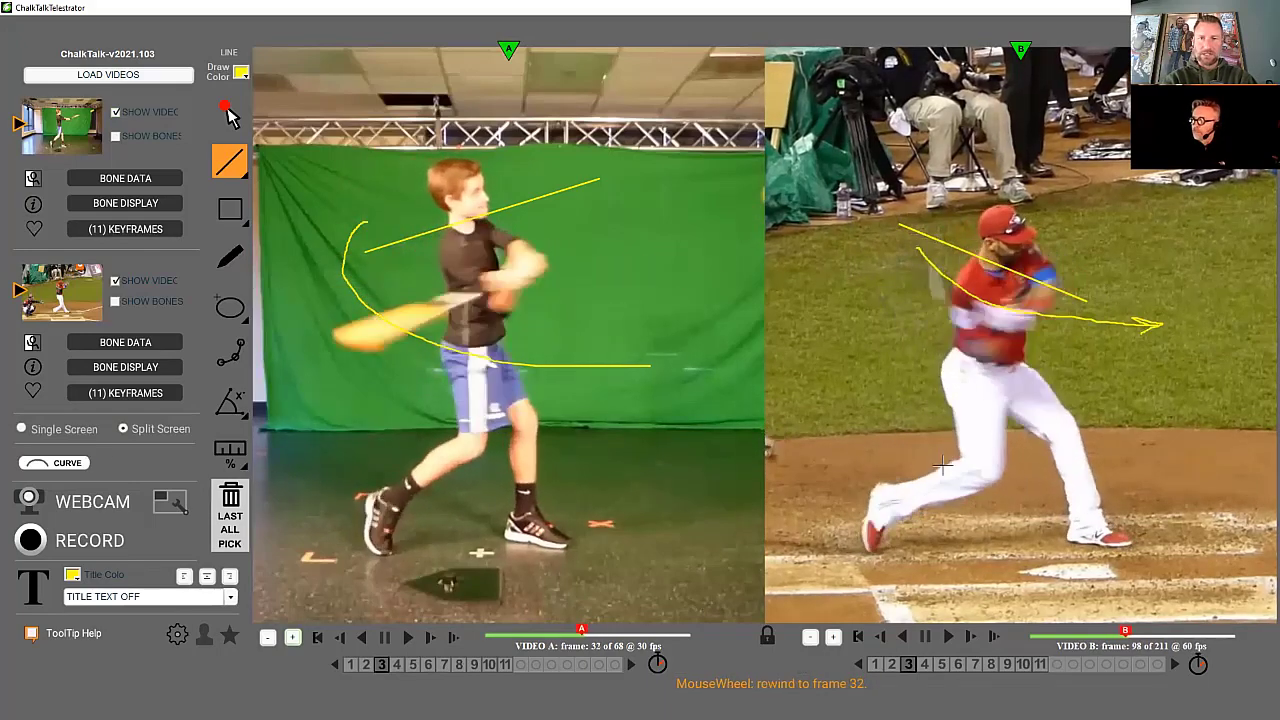
{"action": "scroll", "coordinate": [941, 463], "scroll_direction": "up", "scroll_amount": 7}
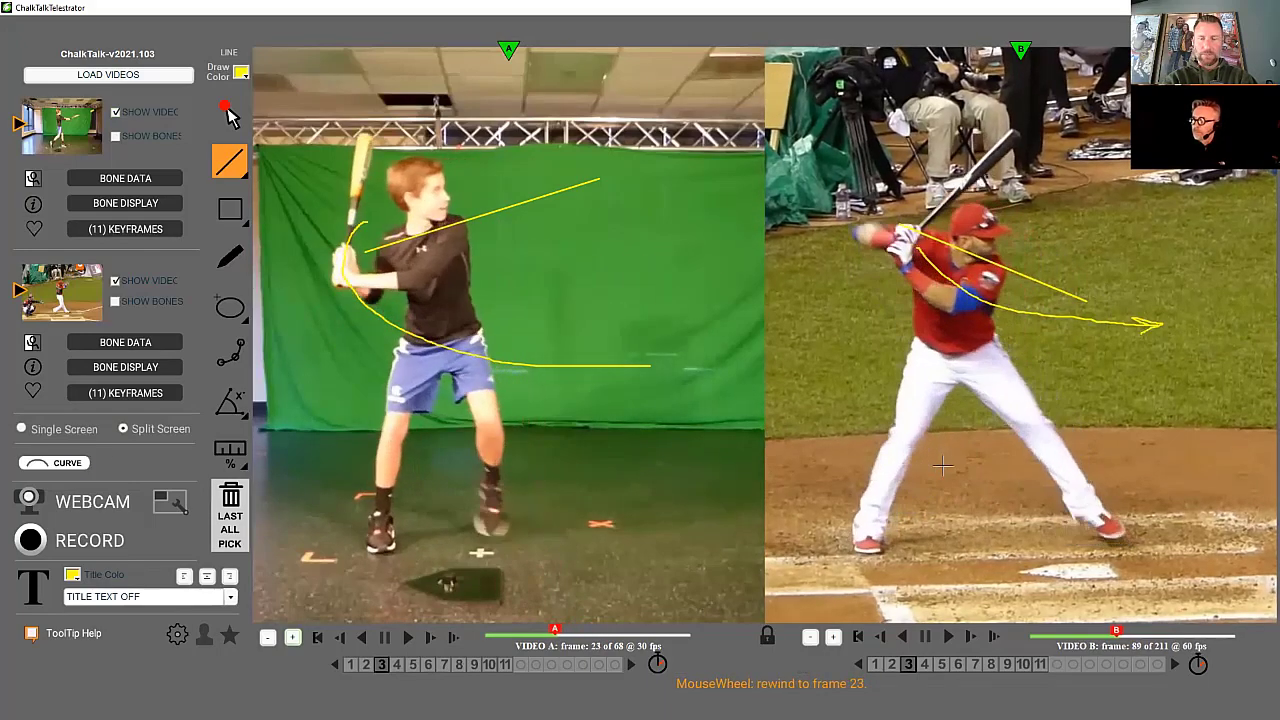
{"action": "scroll", "coordinate": [941, 463], "scroll_direction": "down", "scroll_amount": 5}
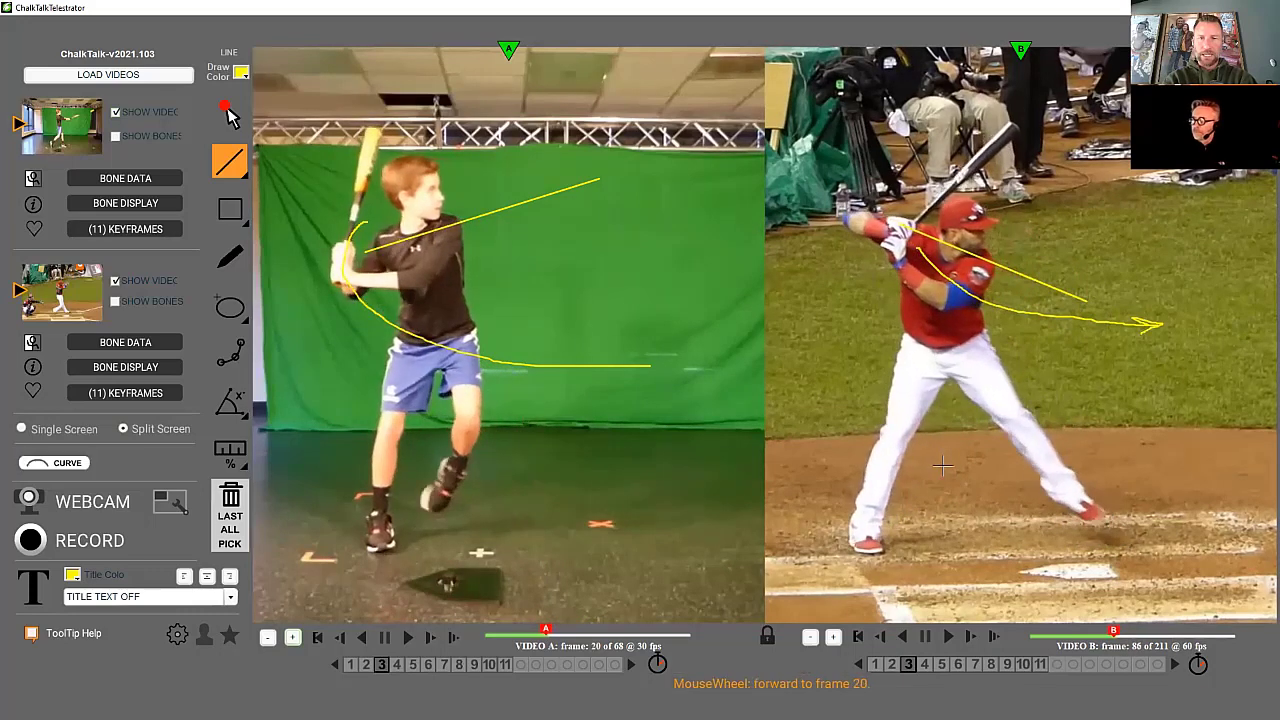
{"action": "scroll", "coordinate": [943, 465], "scroll_direction": "down", "scroll_amount": 2}
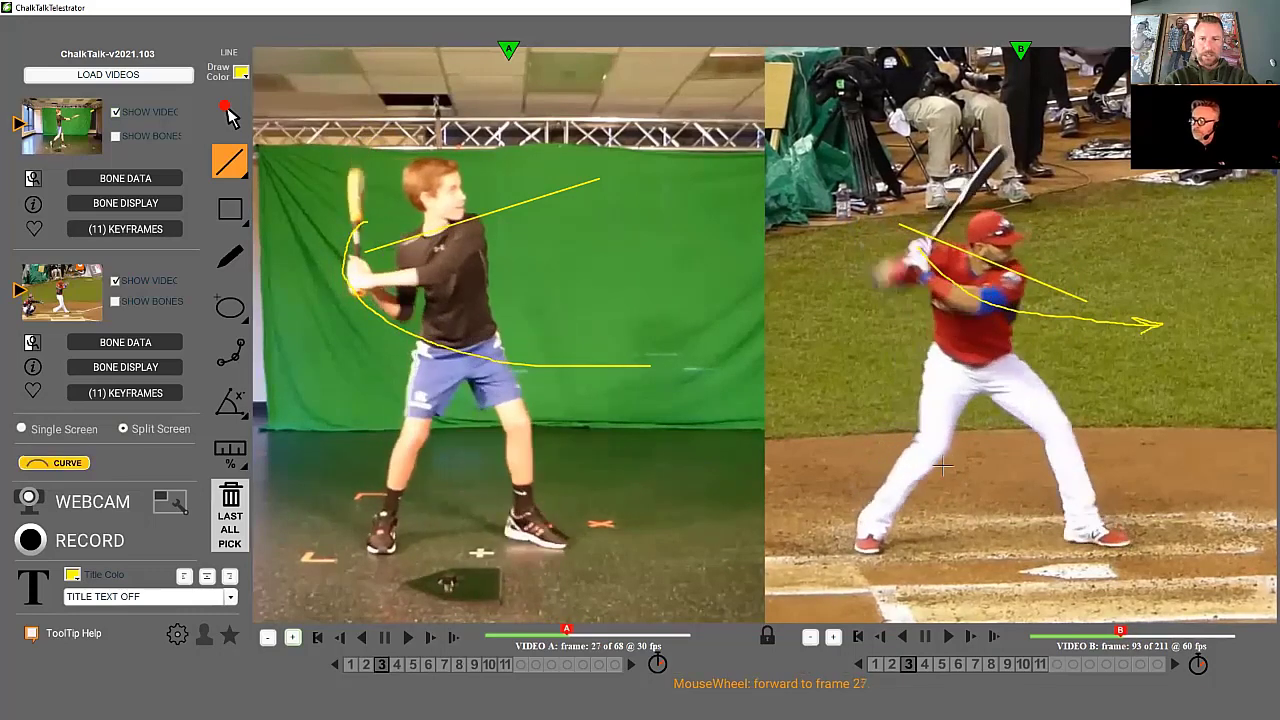
{"action": "scroll", "coordinate": [941, 463], "scroll_direction": "down", "scroll_amount": 2}
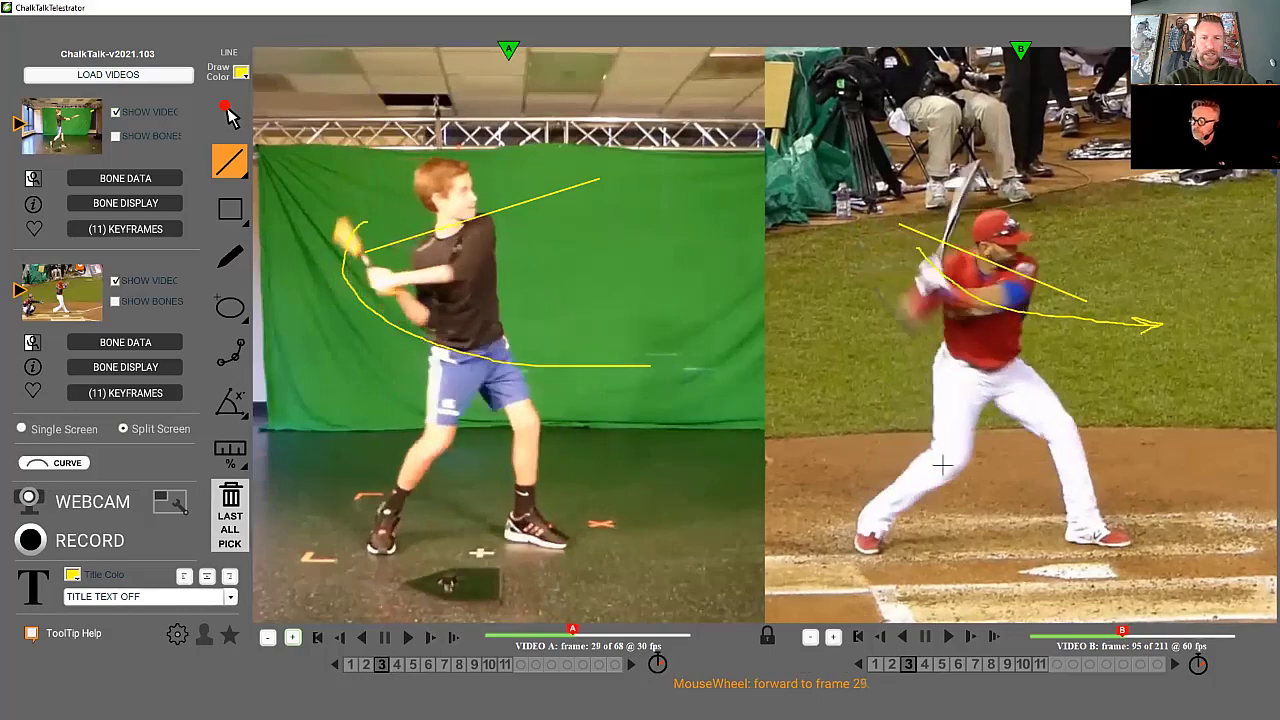
{"action": "scroll", "coordinate": [941, 463], "scroll_direction": "up", "scroll_amount": 11}
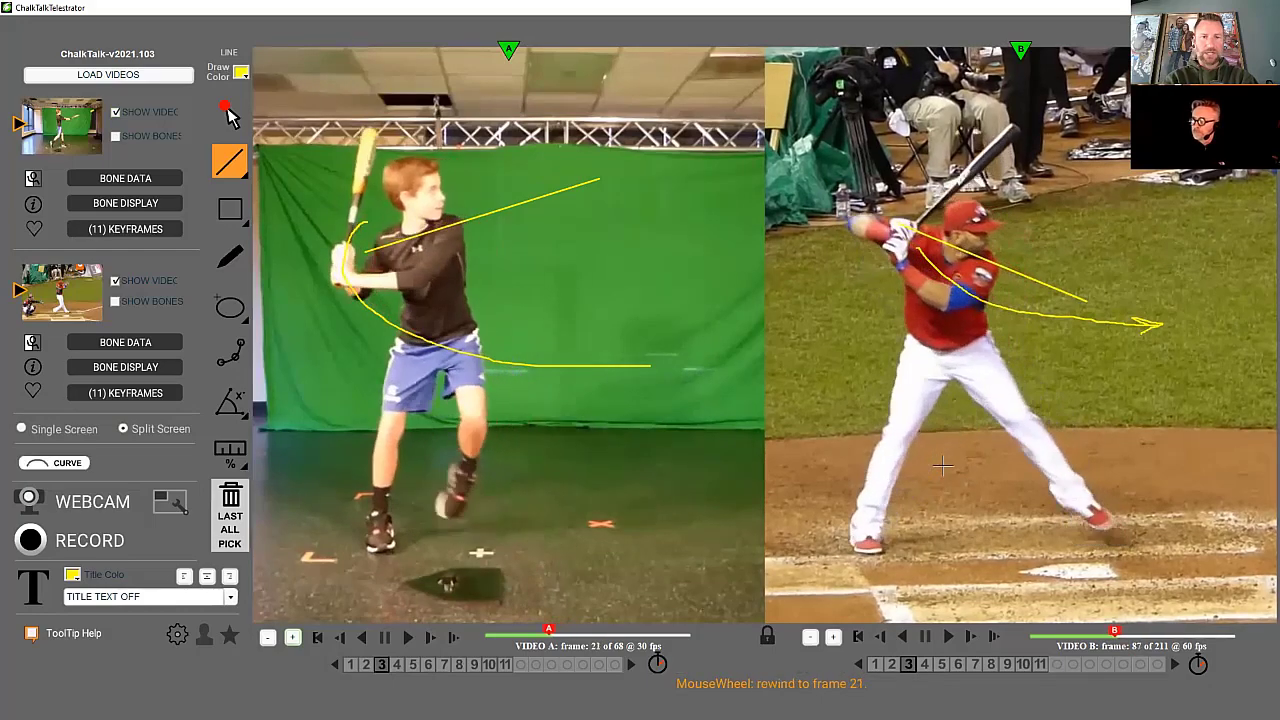
{"action": "scroll", "coordinate": [943, 465], "scroll_direction": "down", "scroll_amount": 6}
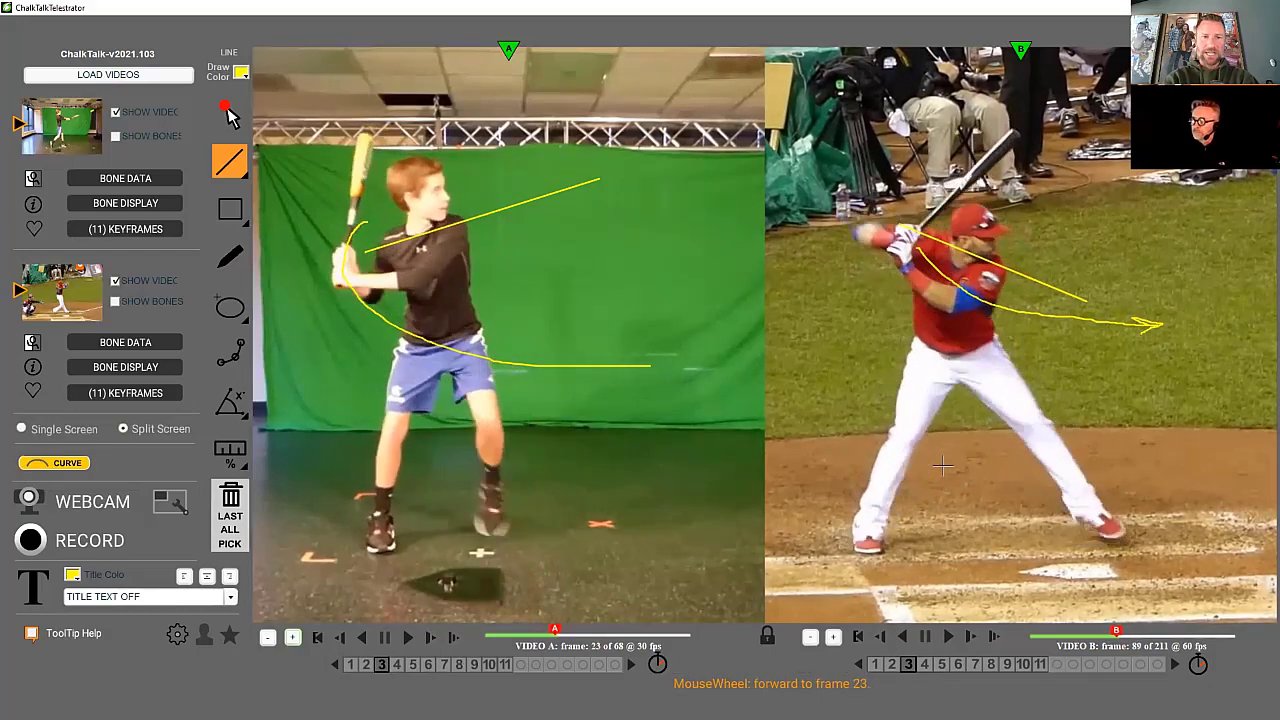
{"action": "scroll", "coordinate": [941, 463], "scroll_direction": "up", "scroll_amount": 3}
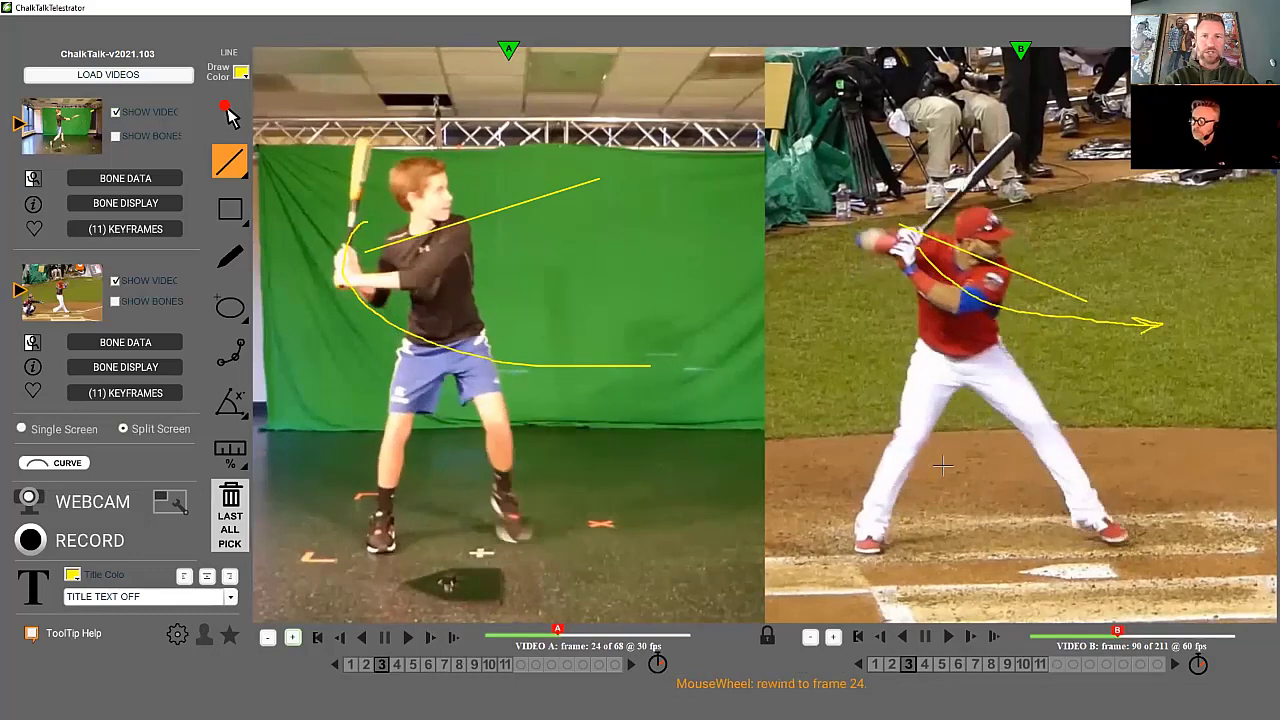
Step: Scrub both clips back and forth through the stride to compare the hitters' shoulders and hands before toe touch
{"action": "scroll", "coordinate": [941, 463], "scroll_direction": "up", "scroll_amount": 3}
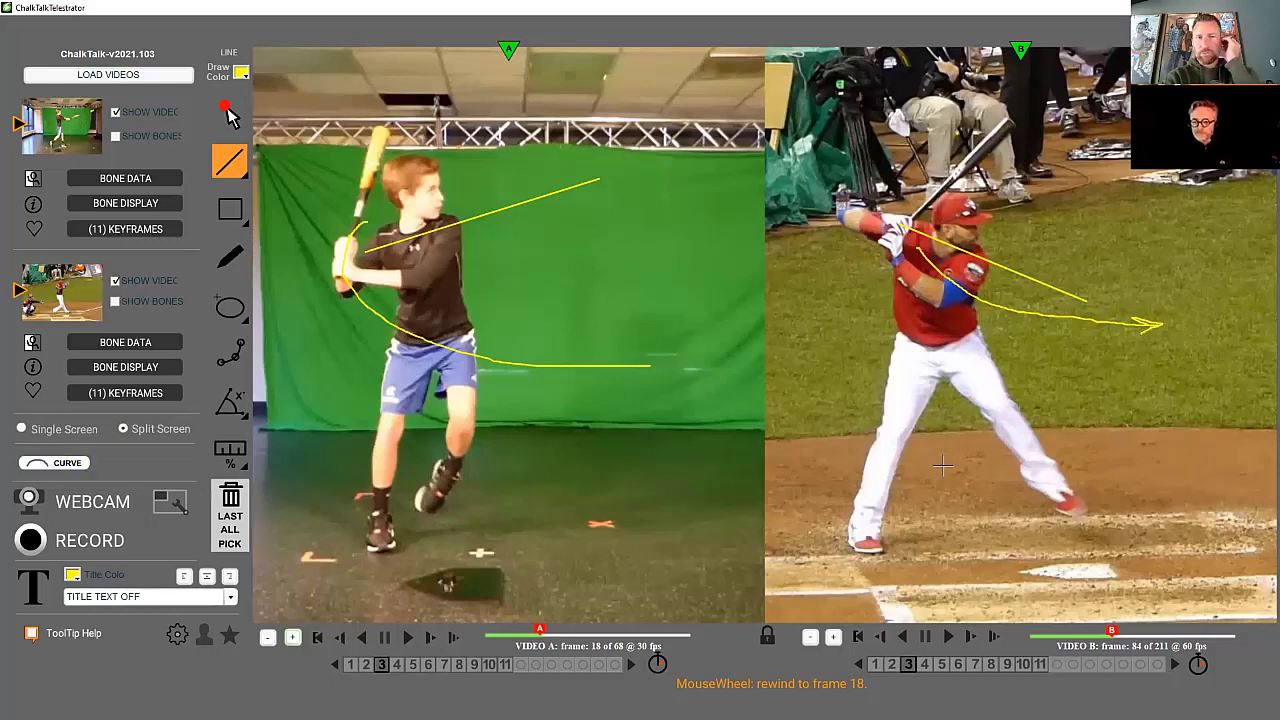
{"action": "scroll", "coordinate": [941, 465], "scroll_direction": "down", "scroll_amount": 2}
{"action": "scroll", "coordinate": [941, 465], "scroll_direction": "down", "scroll_amount": 5}
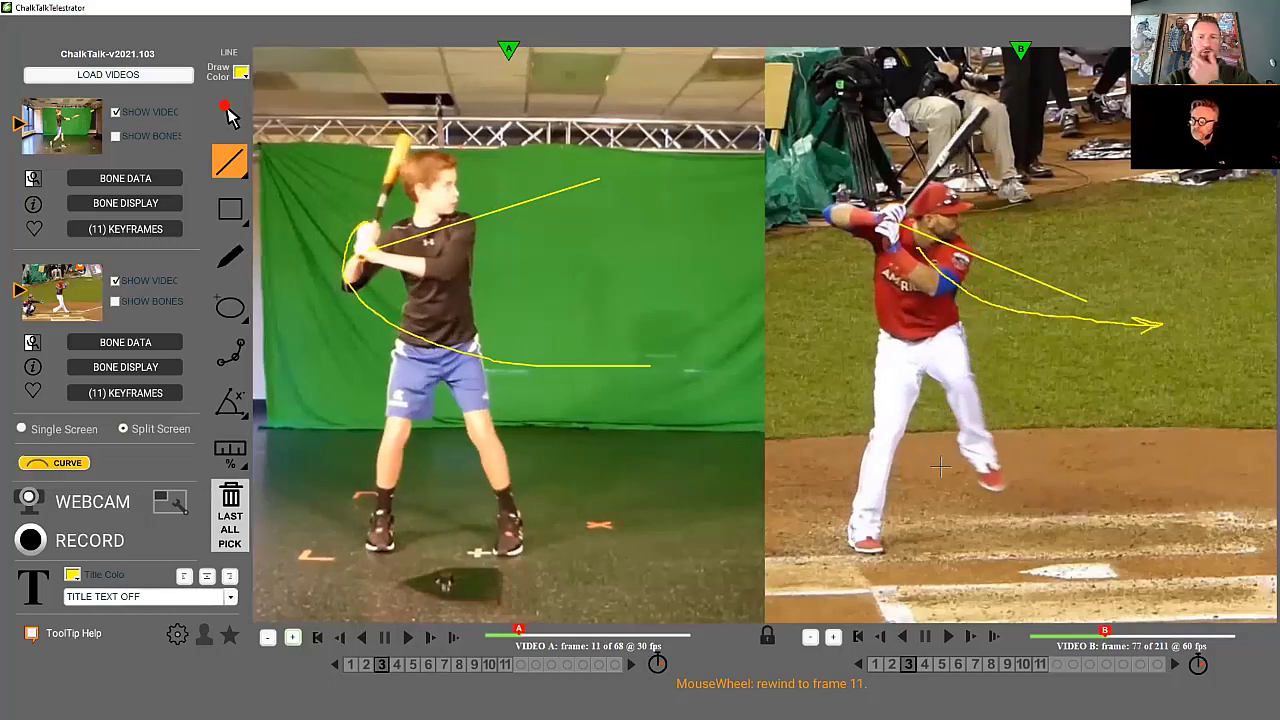
{"action": "scroll", "coordinate": [941, 465], "scroll_direction": "up", "scroll_amount": 8}
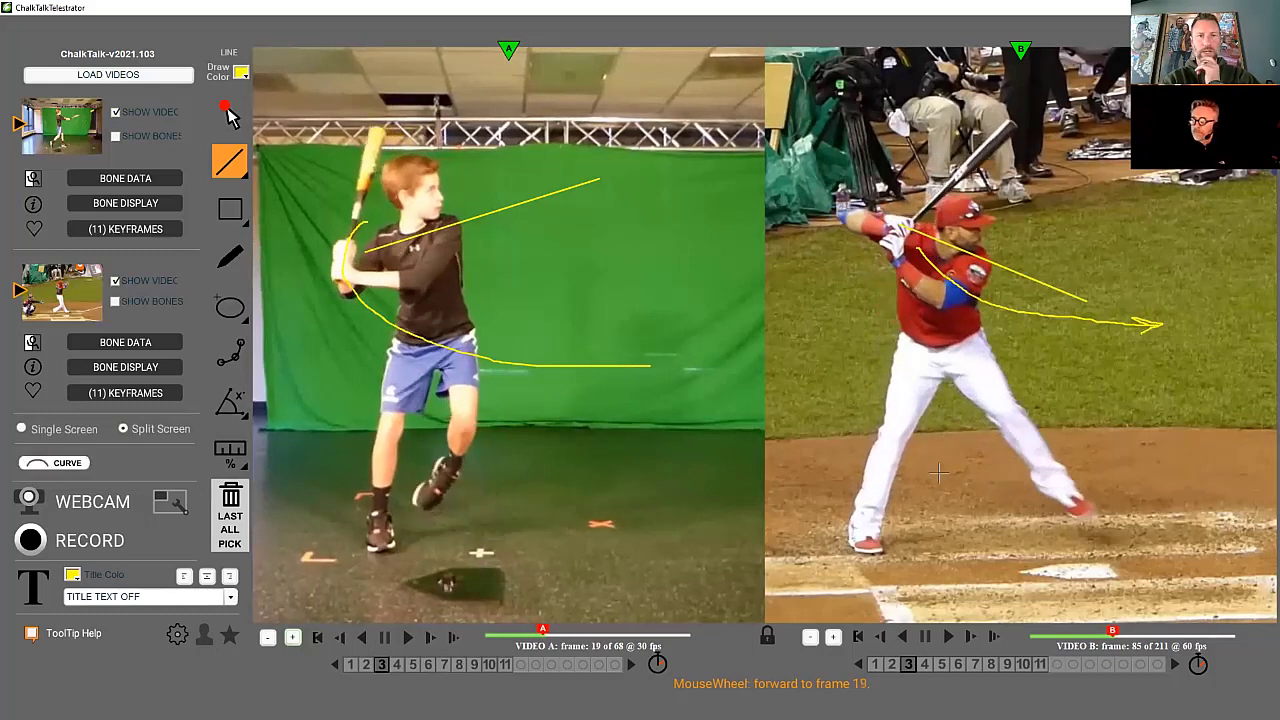
Step: Clear all drawn lines and curves and turn on the bone overlay for both videos
{"action": "left_click", "coordinate": [230, 530]}
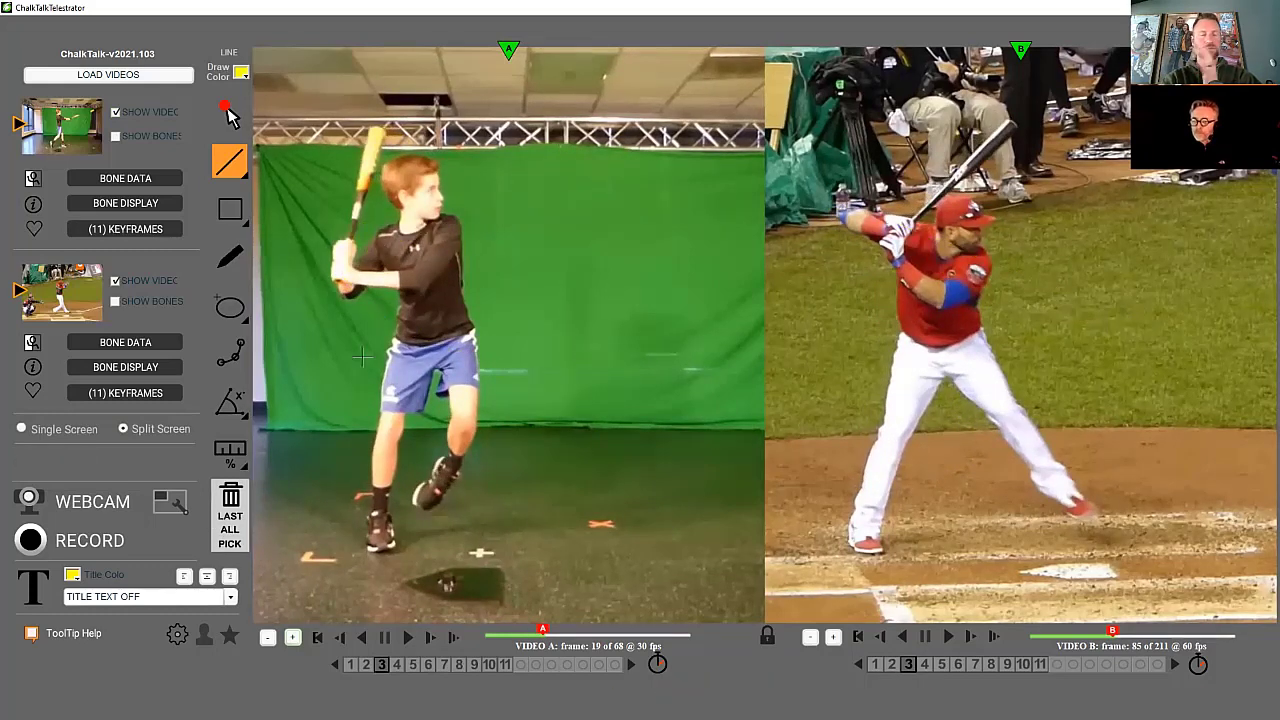
{"action": "left_click", "coordinate": [116, 136]}
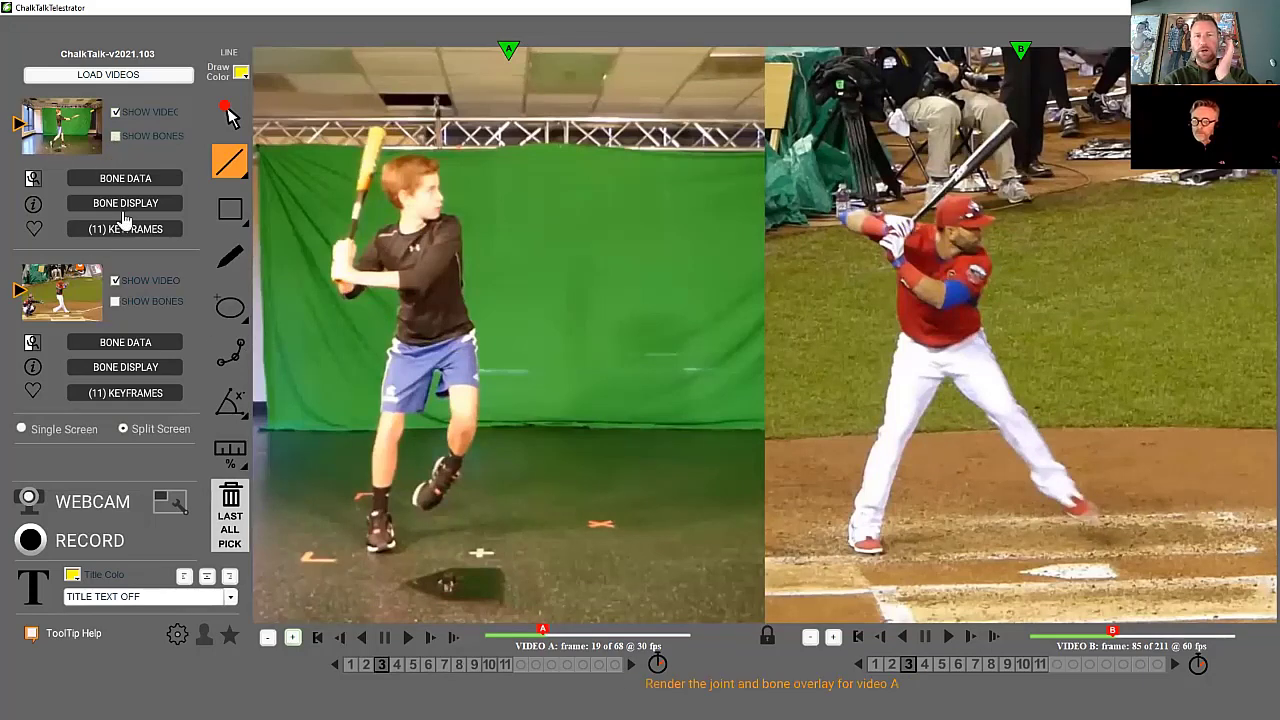
{"action": "left_click", "coordinate": [116, 302]}
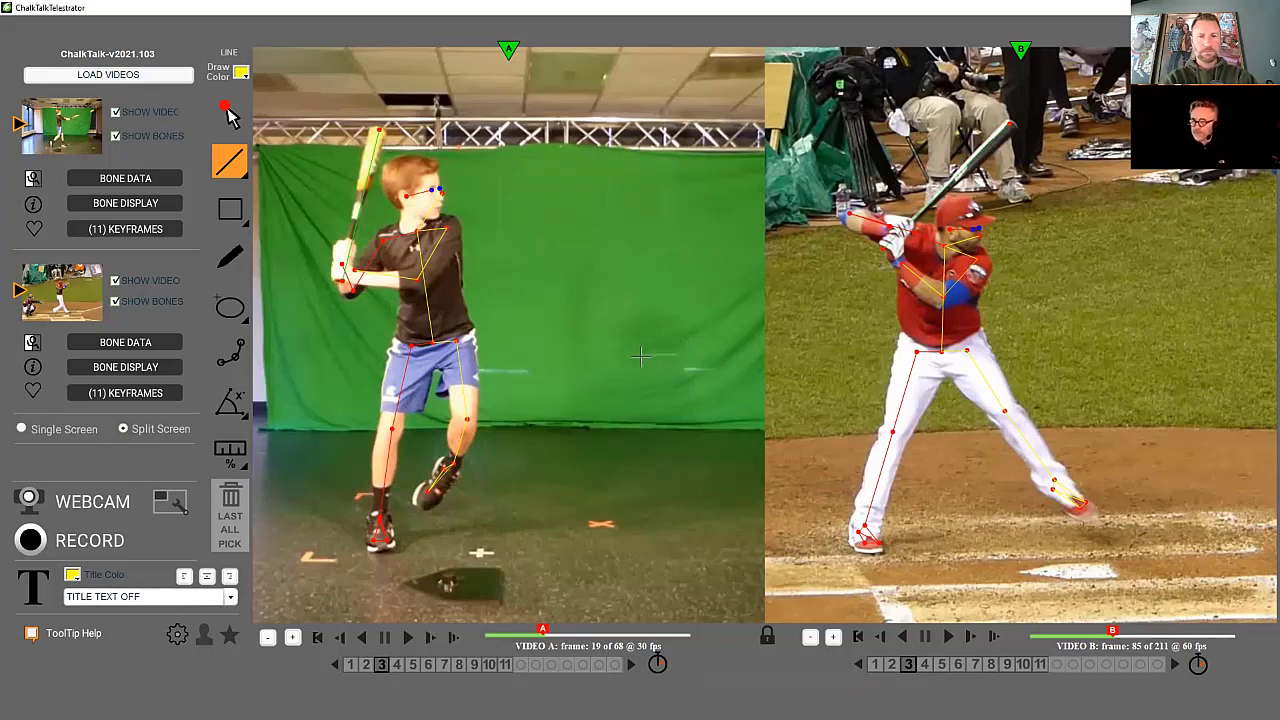
Step: Hide the footage of both videos and scrub the bare skeletons back and forth through the stride and early swing
{"action": "left_click", "coordinate": [116, 113]}
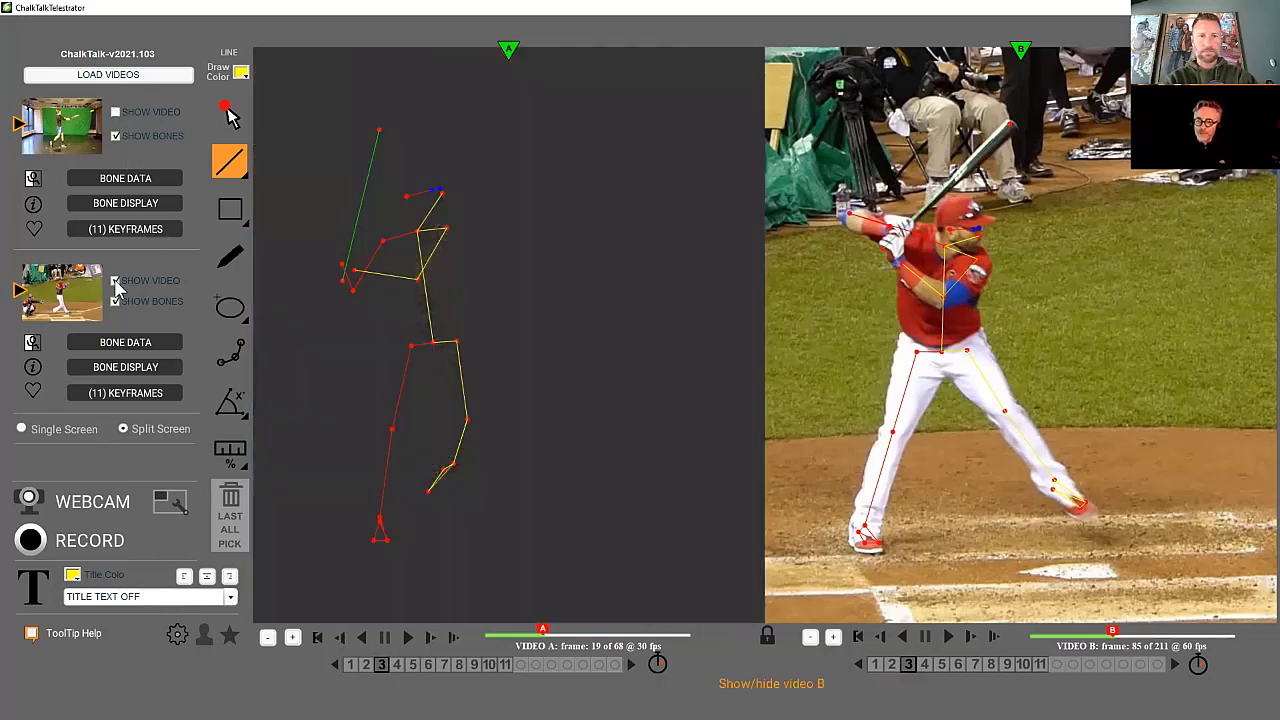
{"action": "left_click", "coordinate": [116, 283]}
{"action": "scroll", "coordinate": [459, 303], "scroll_direction": "down", "scroll_amount": 6}
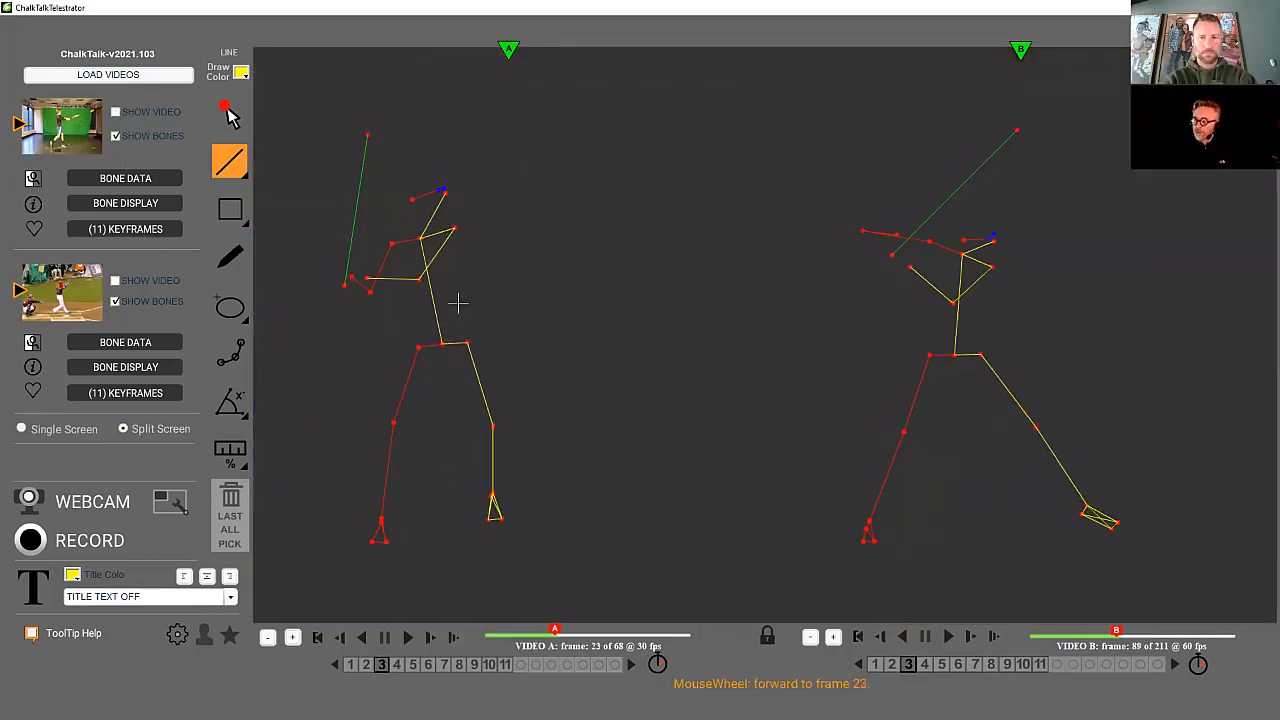
{"action": "scroll", "coordinate": [459, 303], "scroll_direction": "down", "scroll_amount": 5}
{"action": "scroll", "coordinate": [460, 304], "scroll_direction": "up", "scroll_amount": 5}
{"action": "scroll", "coordinate": [460, 304], "scroll_direction": "up", "scroll_amount": 12}
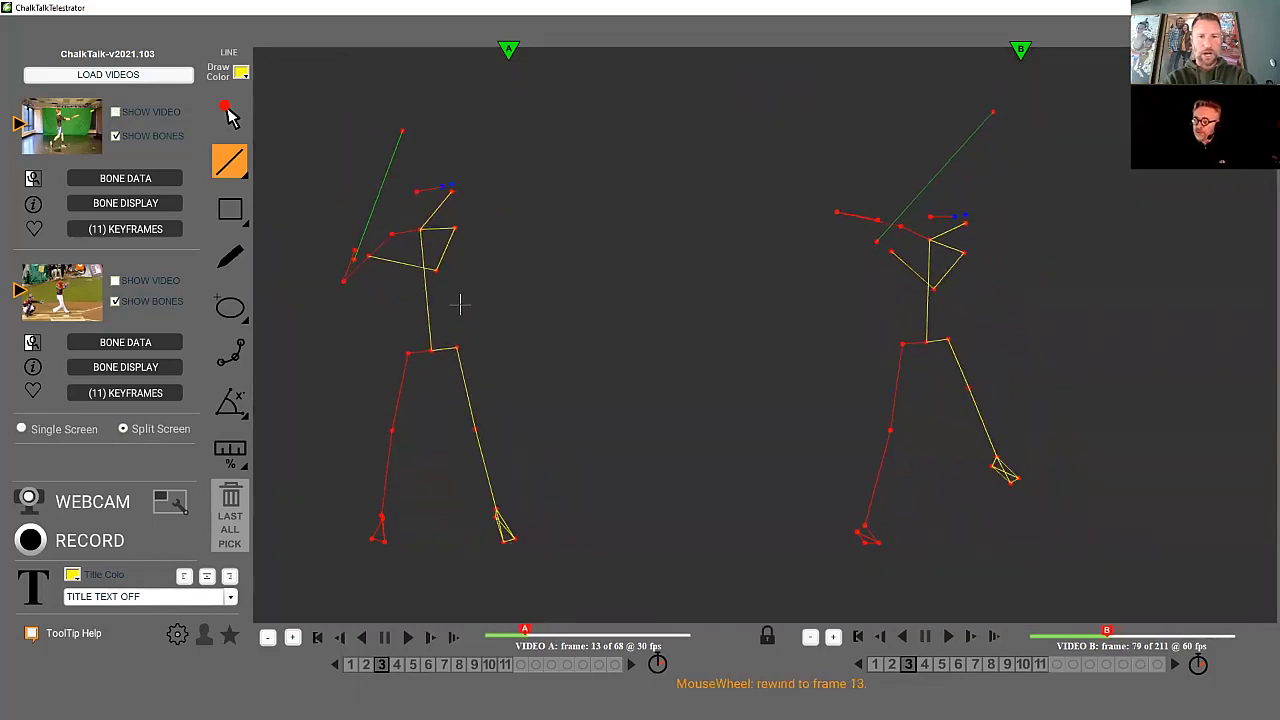
{"action": "scroll", "coordinate": [460, 304], "scroll_direction": "up", "scroll_amount": 4}
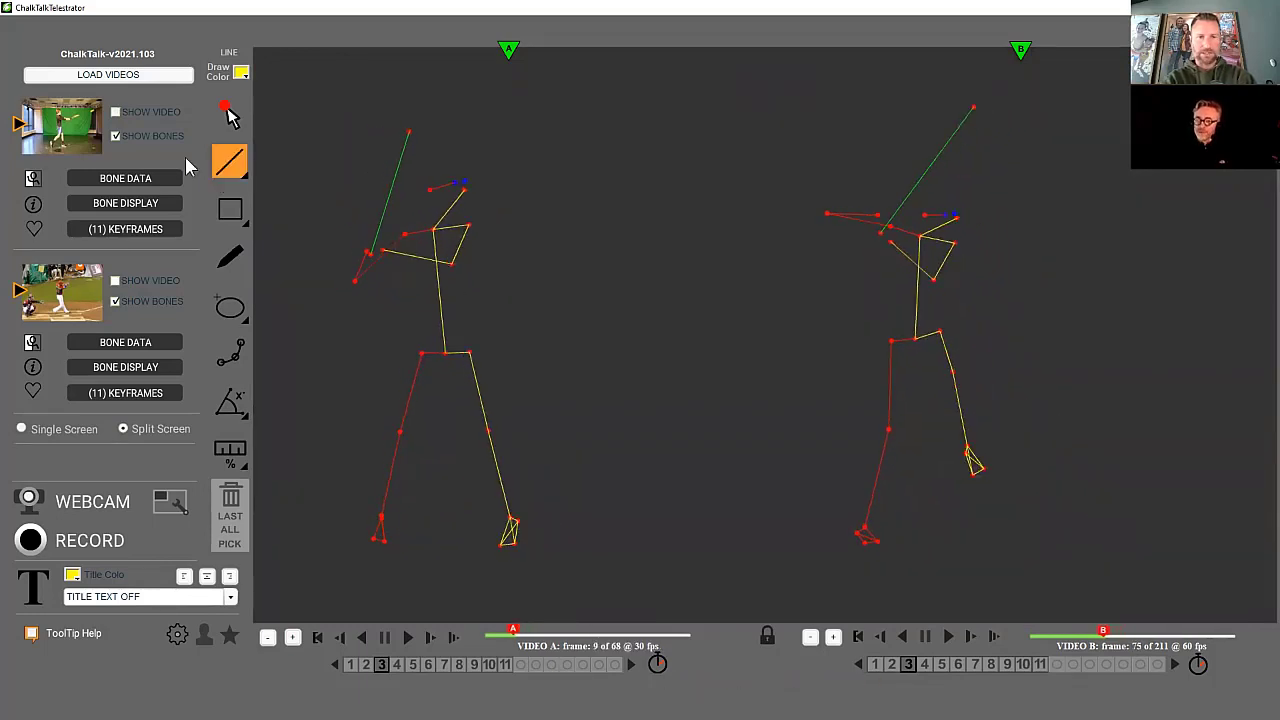
Step: Show the footage of both clips again and advance to frame 27 of video A, briefly isolating the boy's skeleton
{"action": "left_click", "coordinate": [116, 113]}
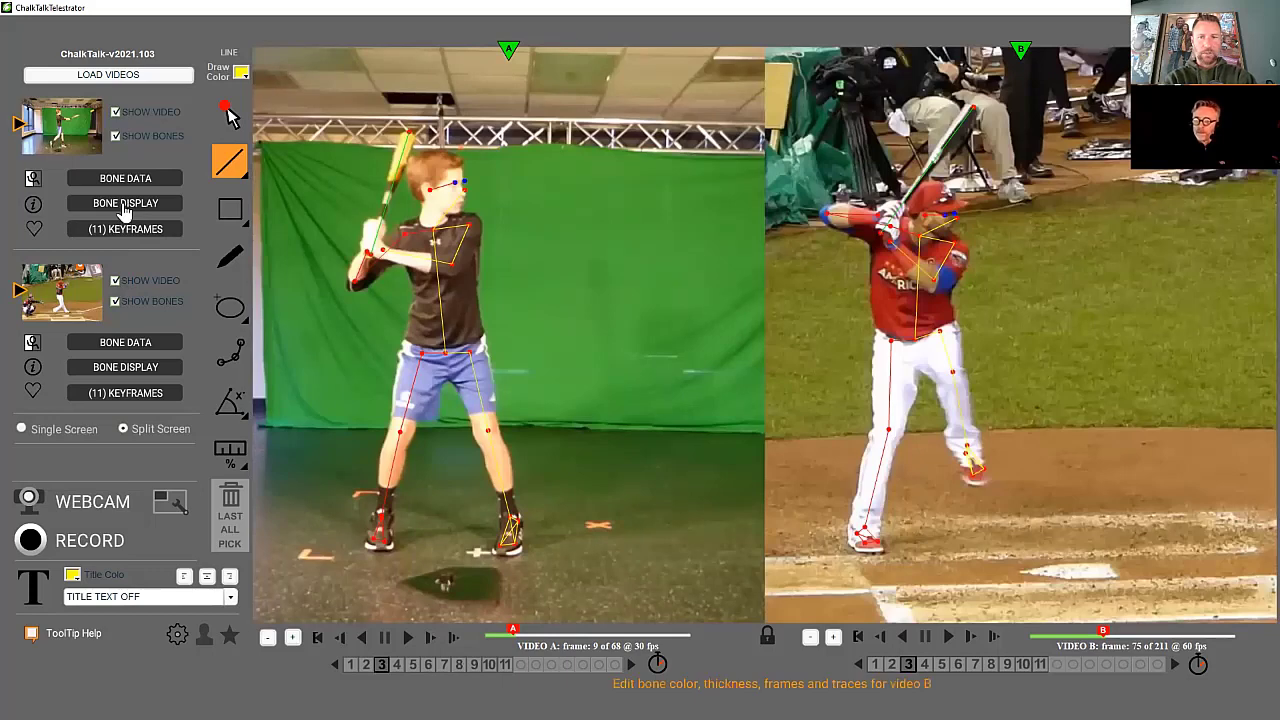
{"action": "scroll", "coordinate": [545, 360], "scroll_direction": "down", "scroll_amount": 1}
{"action": "scroll", "coordinate": [545, 360], "scroll_direction": "down", "scroll_amount": 17}
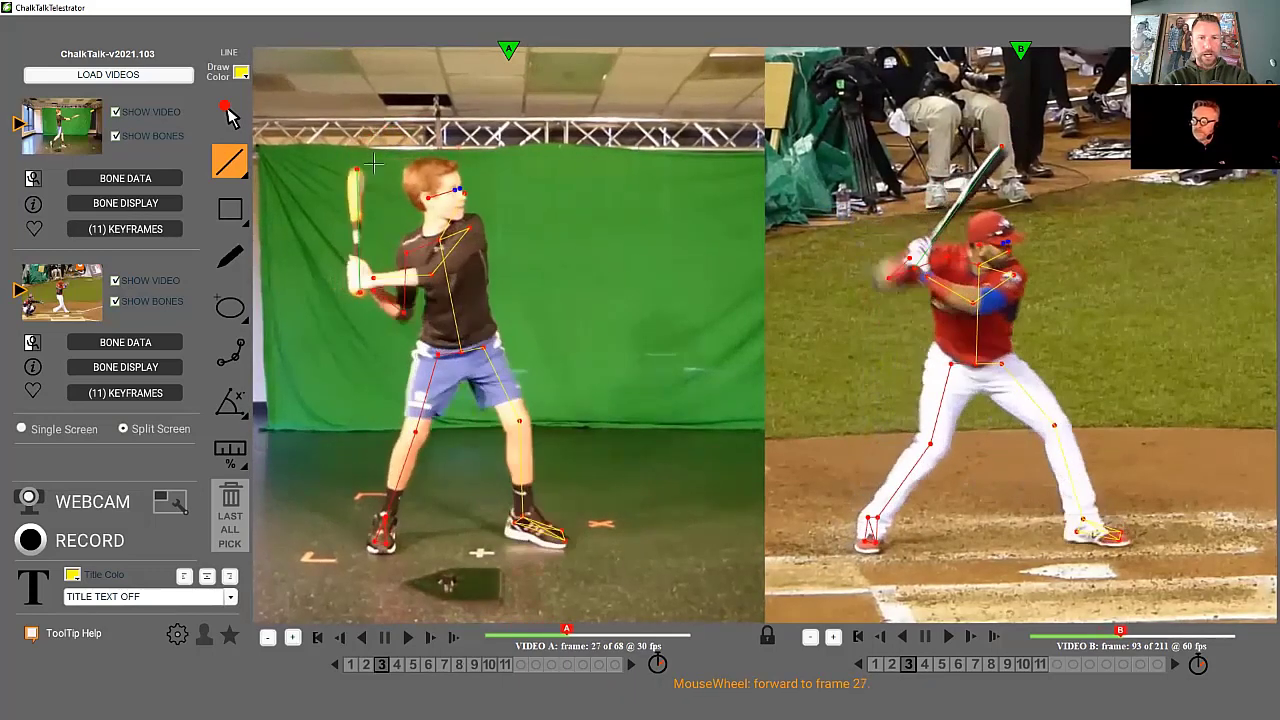
{"action": "left_click", "coordinate": [116, 113]}
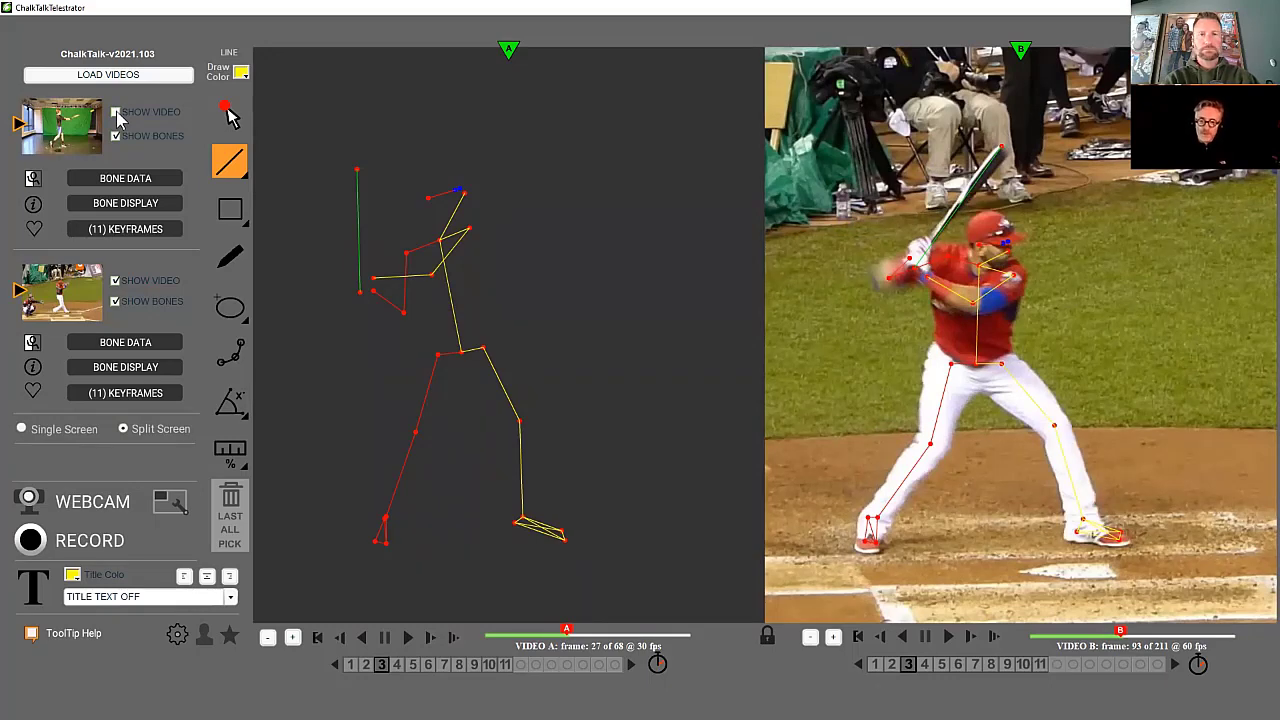
{"action": "left_click", "coordinate": [116, 112]}
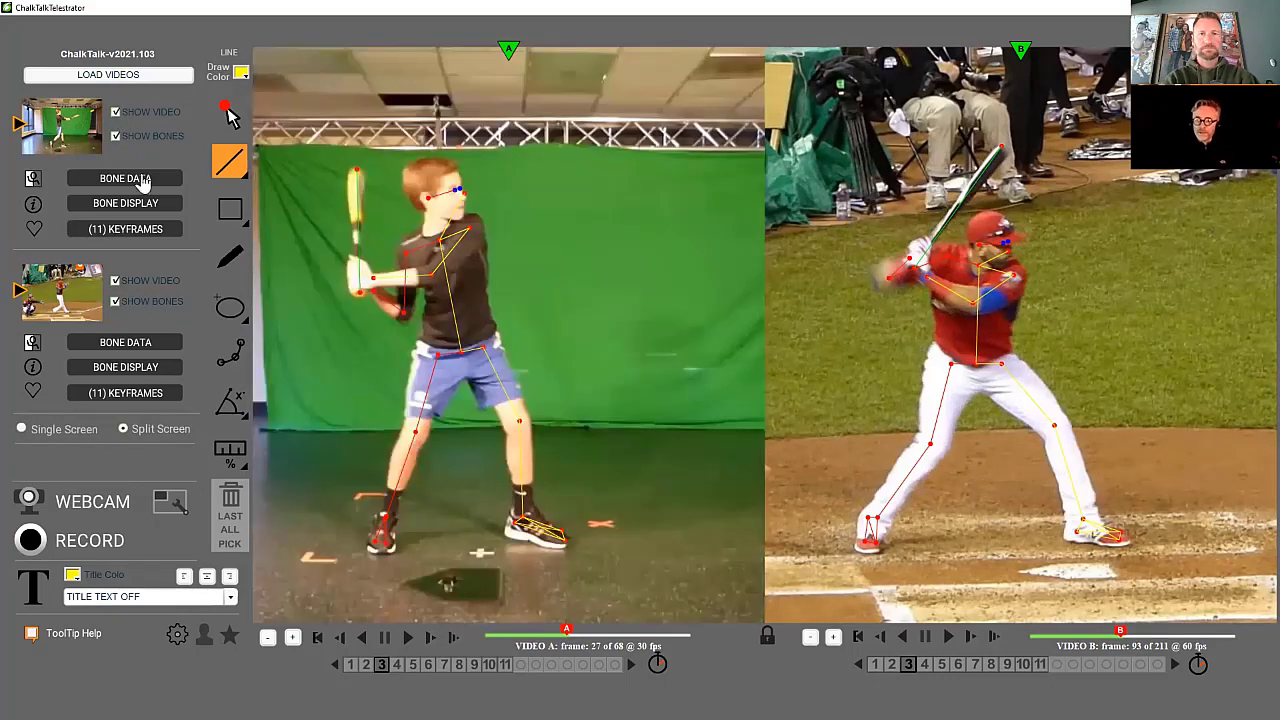
Step: In video A's bone display settings, trace the bat's tip and turn on the Bat angle readout
{"action": "left_click", "coordinate": [136, 204]}
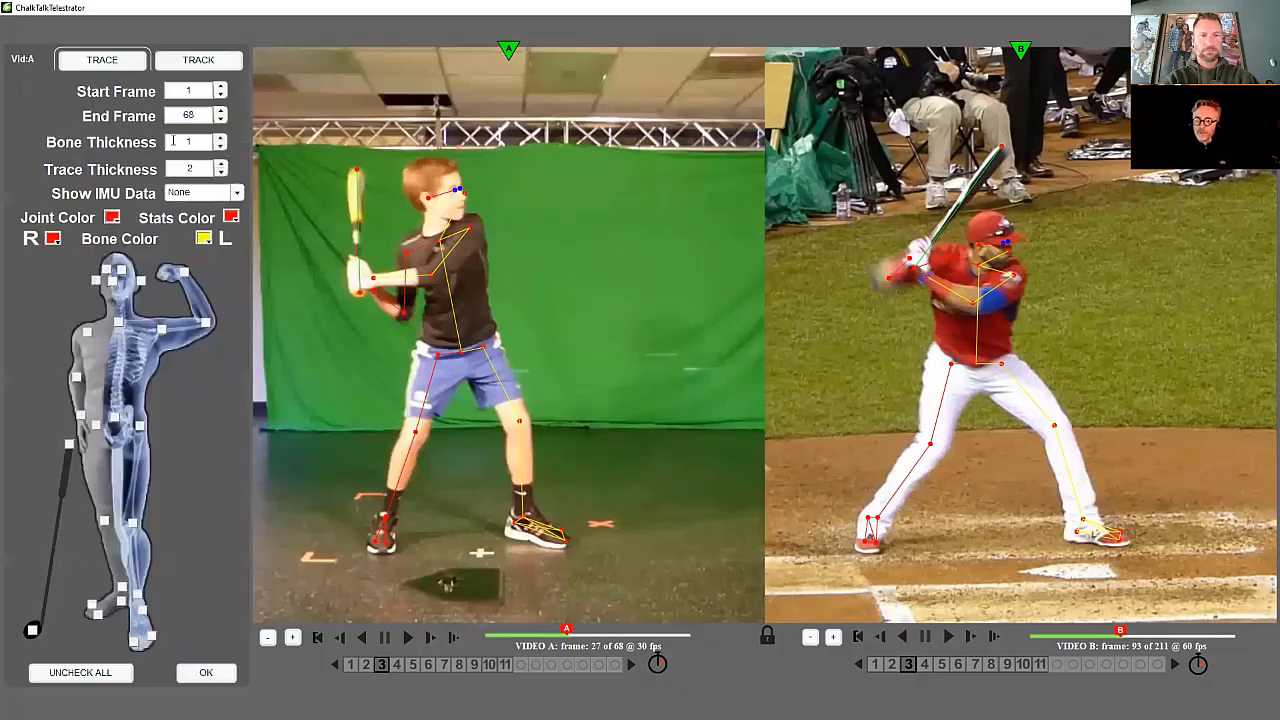
{"action": "left_click", "coordinate": [32, 630]}
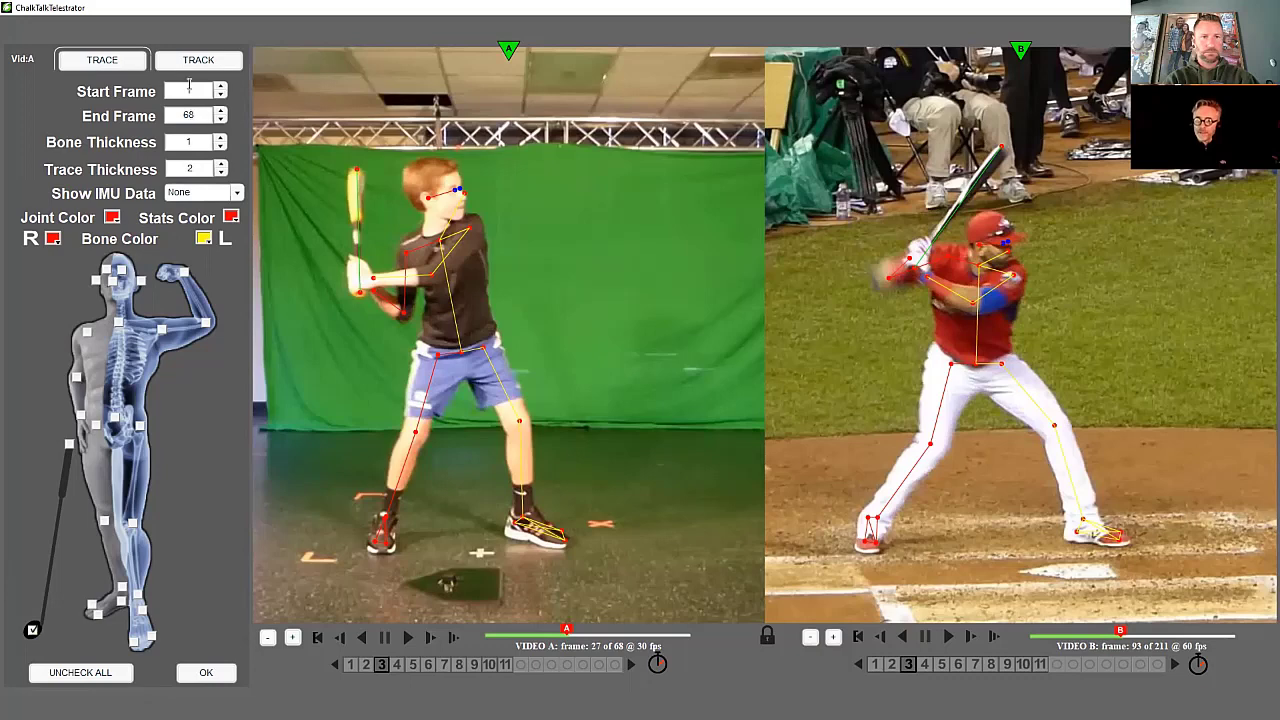
{"action": "left_click", "coordinate": [190, 62]}
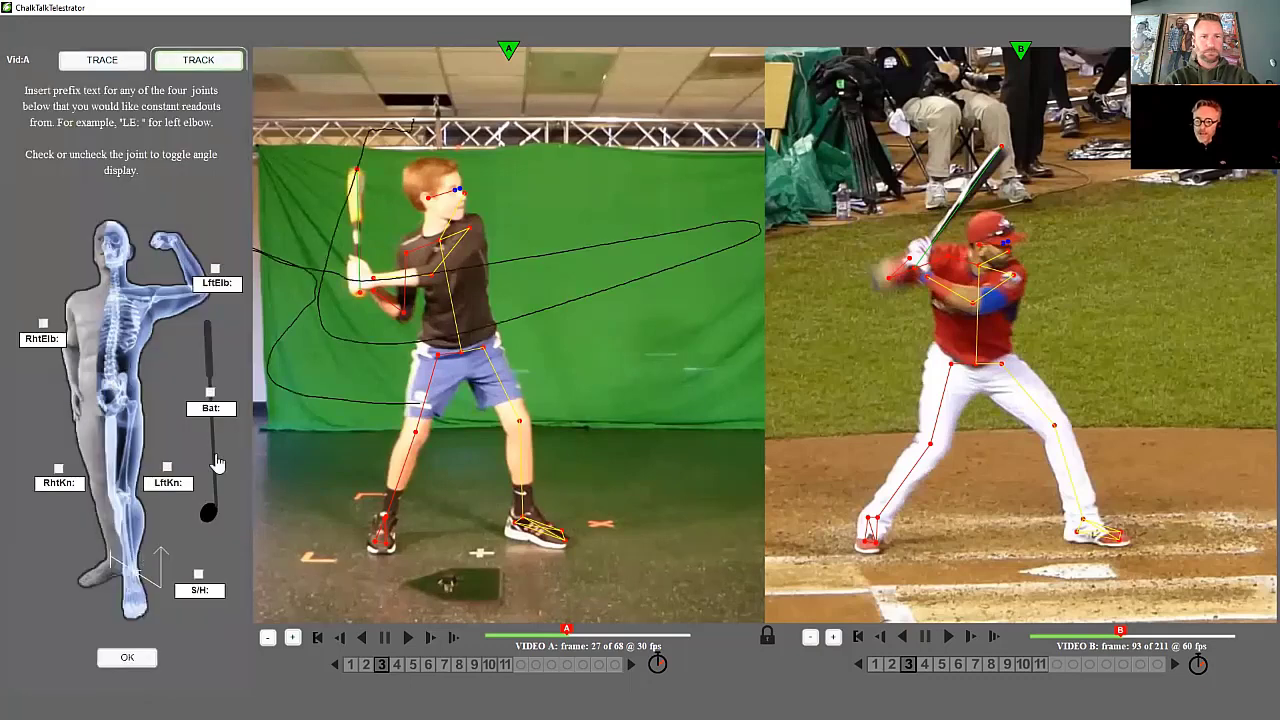
{"action": "left_click", "coordinate": [210, 393]}
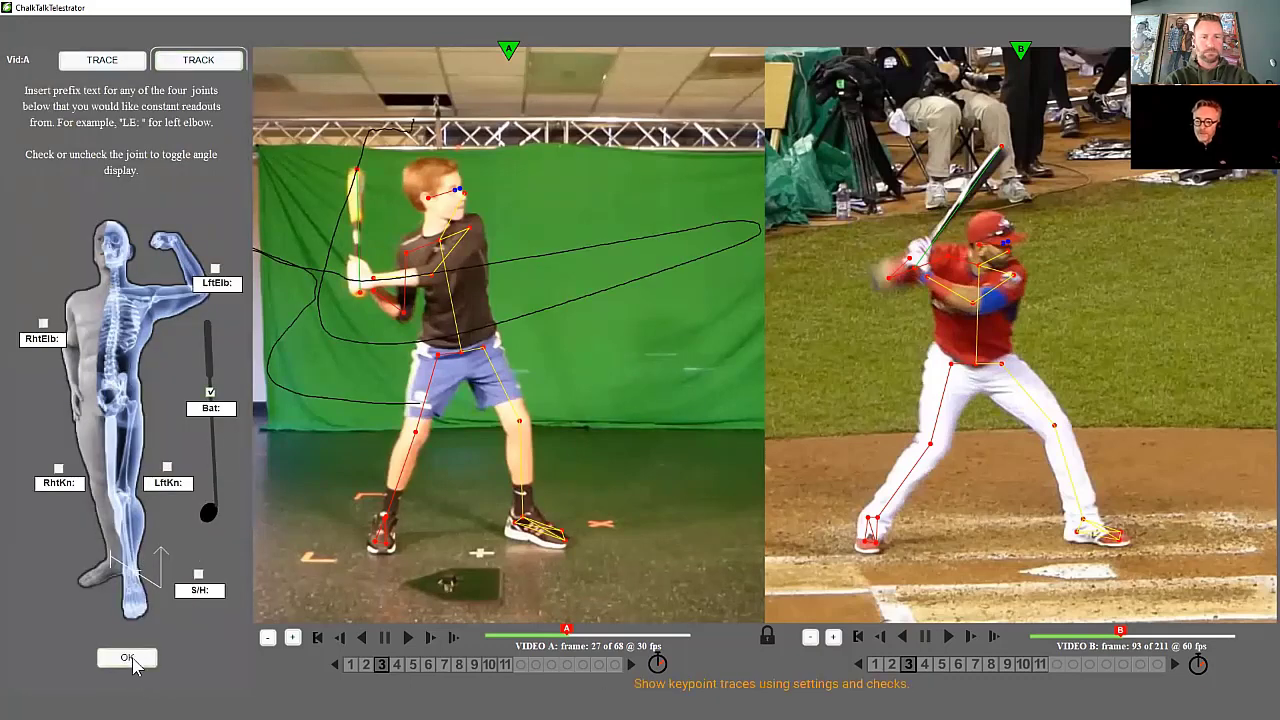
{"action": "left_click", "coordinate": [133, 657]}
Step: Scrub both clips through the swing and back to frame 31 of video A to examine the boy's bat trace and angle
{"action": "scroll", "coordinate": [510, 335], "scroll_direction": "down", "scroll_amount": 4}
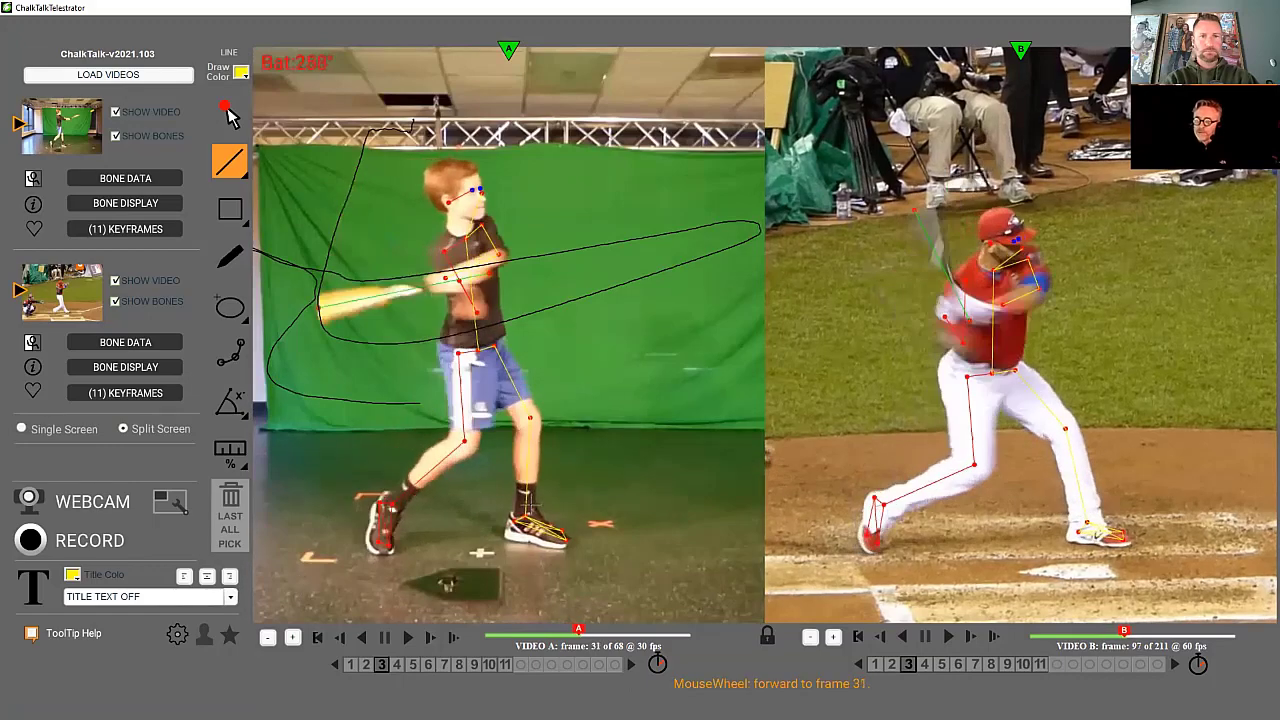
{"action": "scroll", "coordinate": [530, 505], "scroll_direction": "down", "scroll_amount": 4}
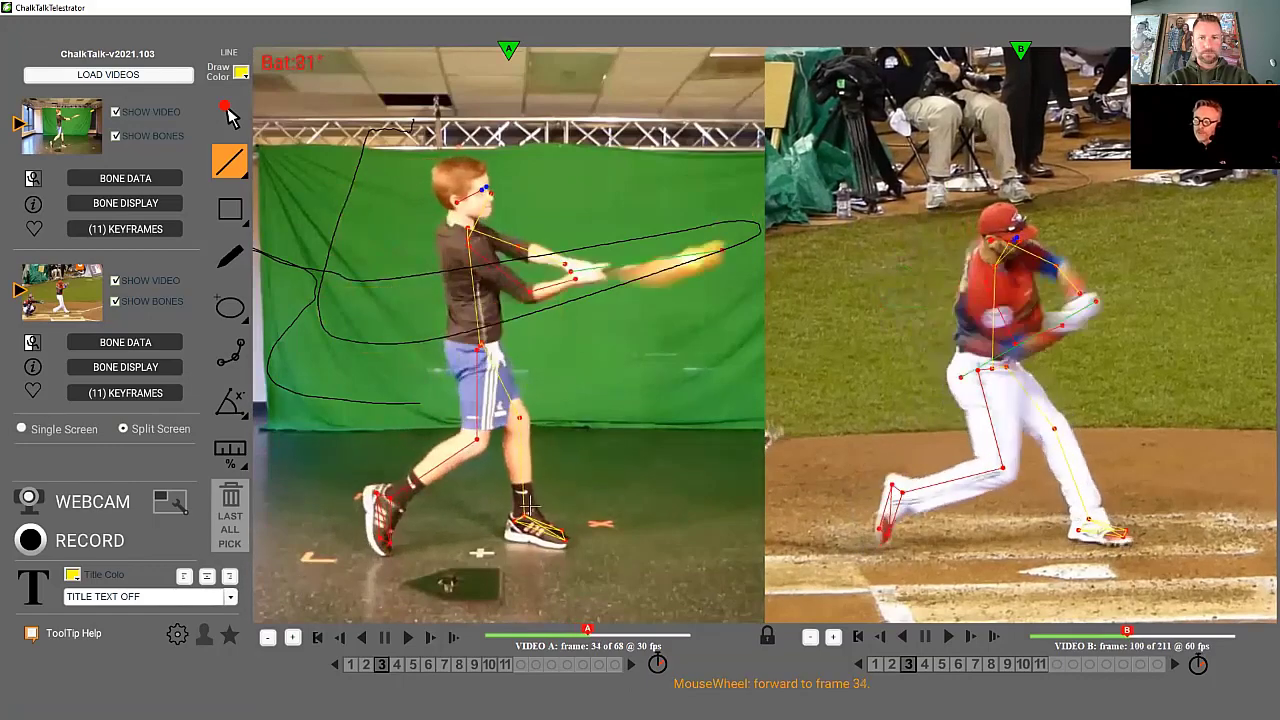
{"action": "scroll", "coordinate": [530, 510], "scroll_direction": "up", "scroll_amount": 4}
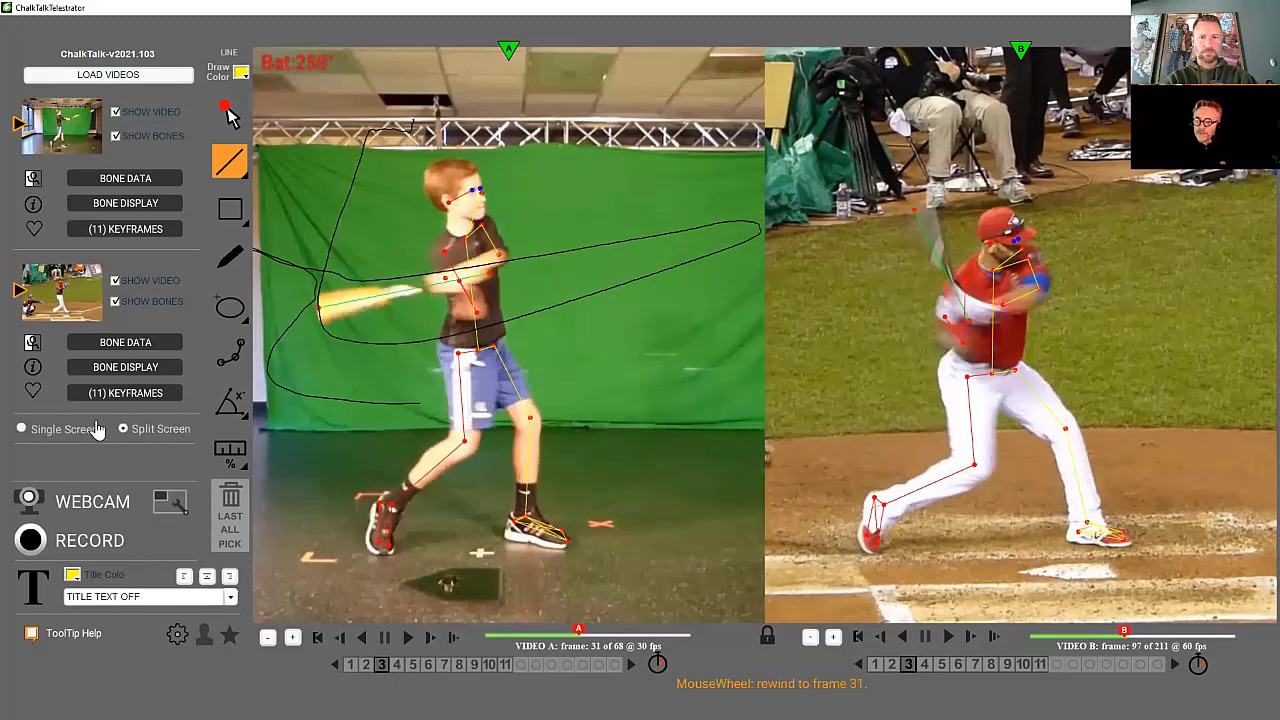
Step: In video B's bone display settings, trace the bat's tip and turn on Bat angle tracking
{"action": "left_click", "coordinate": [126, 369]}
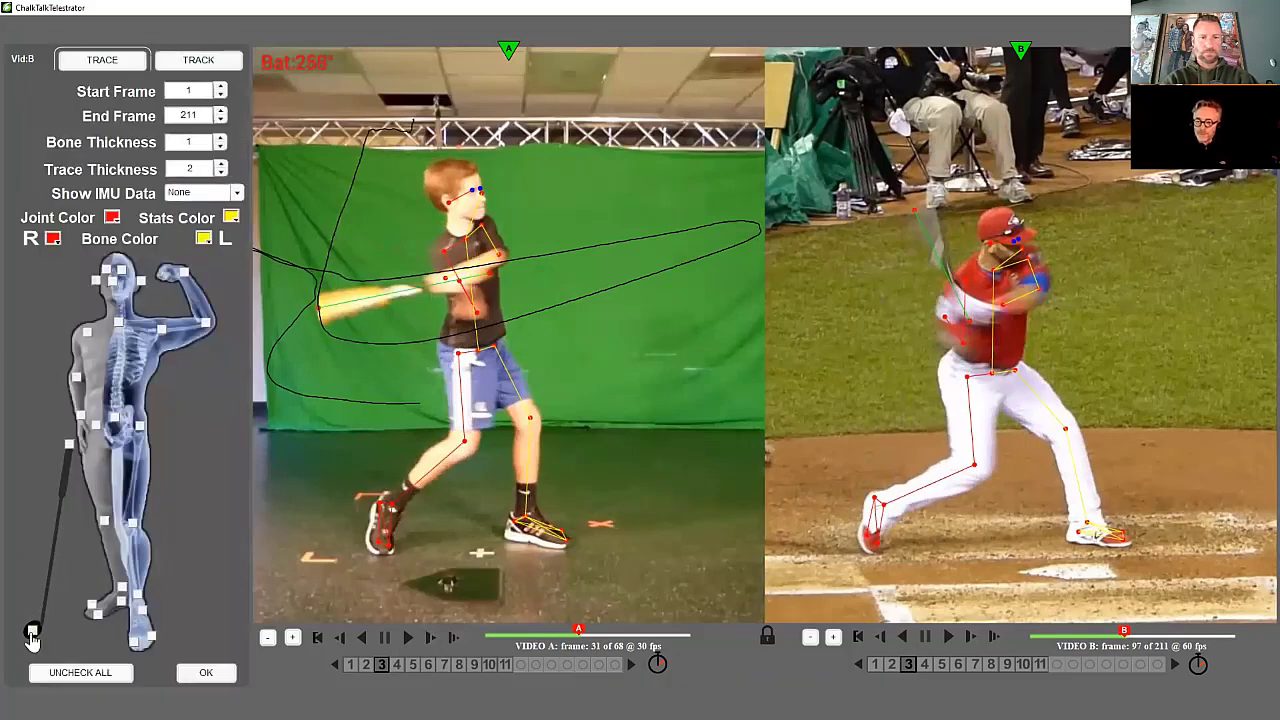
{"action": "left_click", "coordinate": [198, 61]}
{"action": "left_click", "coordinate": [210, 392]}
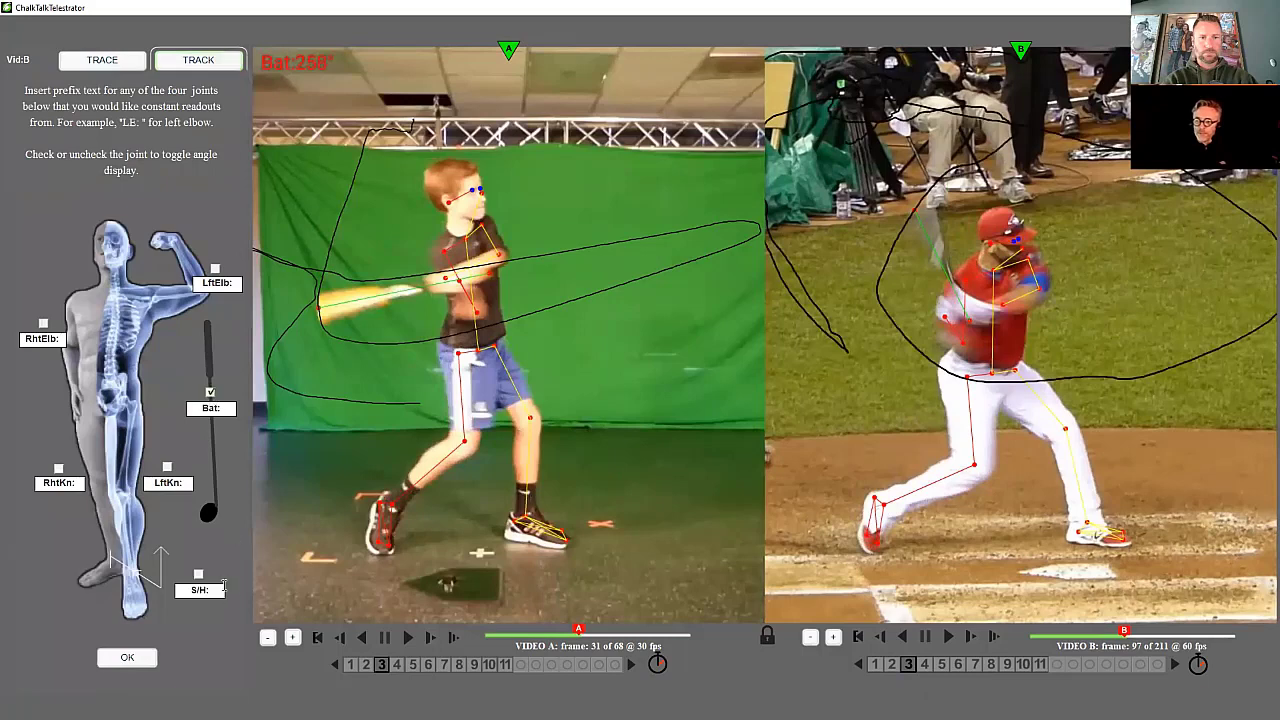
{"action": "left_click", "coordinate": [127, 658]}
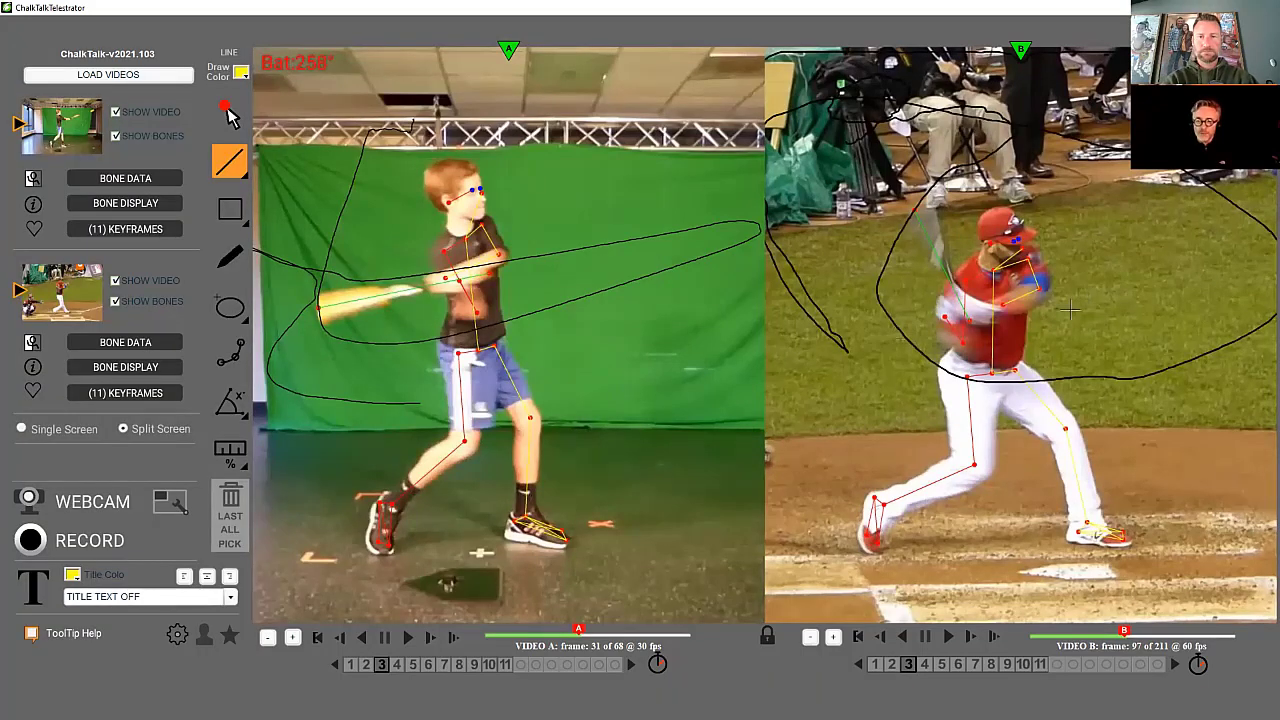
Step: Scrub both clips around toe touch to compare bat angle and bat path, stopping at frame 26 of video A
{"action": "scroll", "coordinate": [1045, 316], "scroll_direction": "up", "scroll_amount": 6}
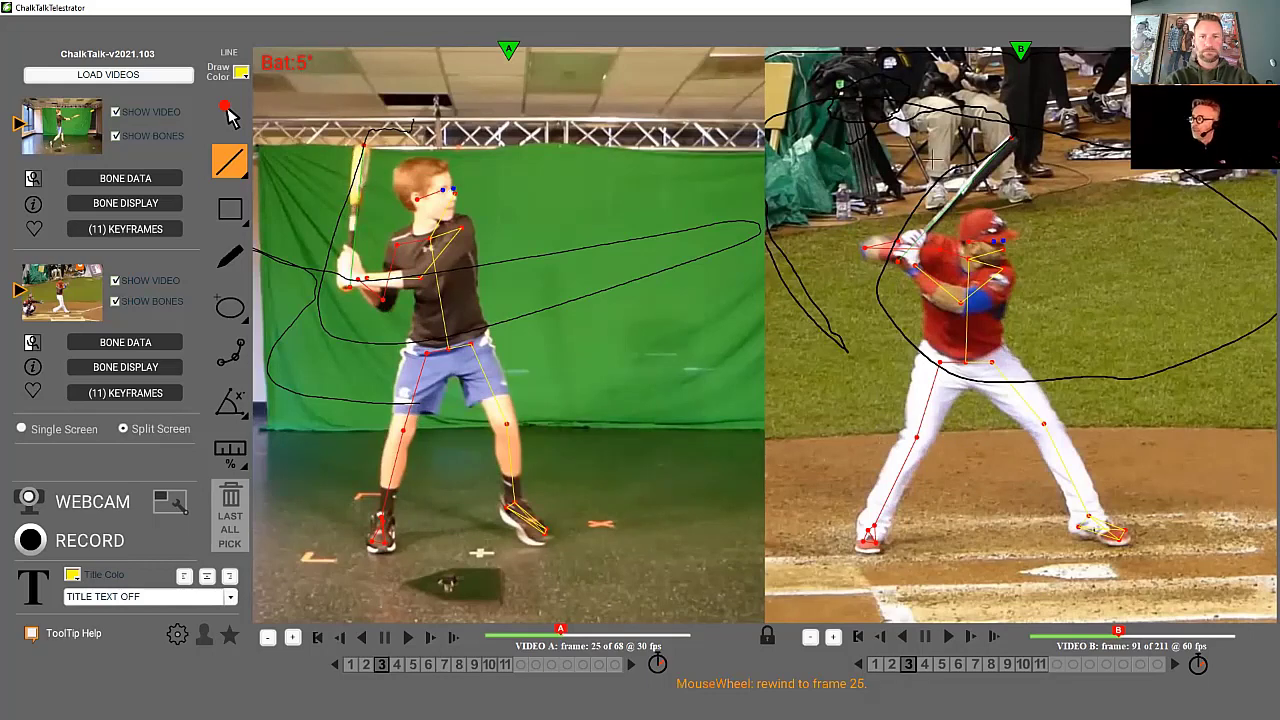
{"action": "scroll", "coordinate": [1000, 174], "scroll_direction": "up", "scroll_amount": 1}
{"action": "scroll", "coordinate": [1000, 174], "scroll_direction": "up", "scroll_amount": 1}
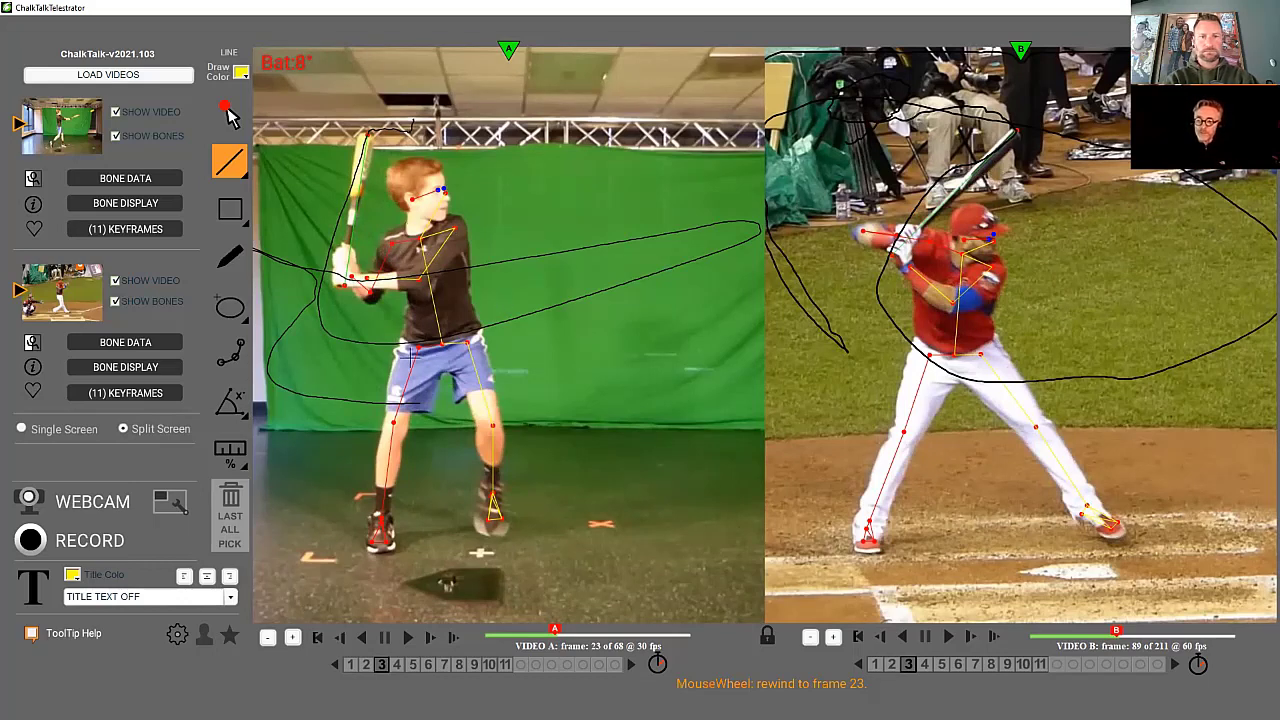
{"action": "scroll", "coordinate": [470, 452], "scroll_direction": "down", "scroll_amount": 4}
{"action": "scroll", "coordinate": [479, 453], "scroll_direction": "up", "scroll_amount": 1}
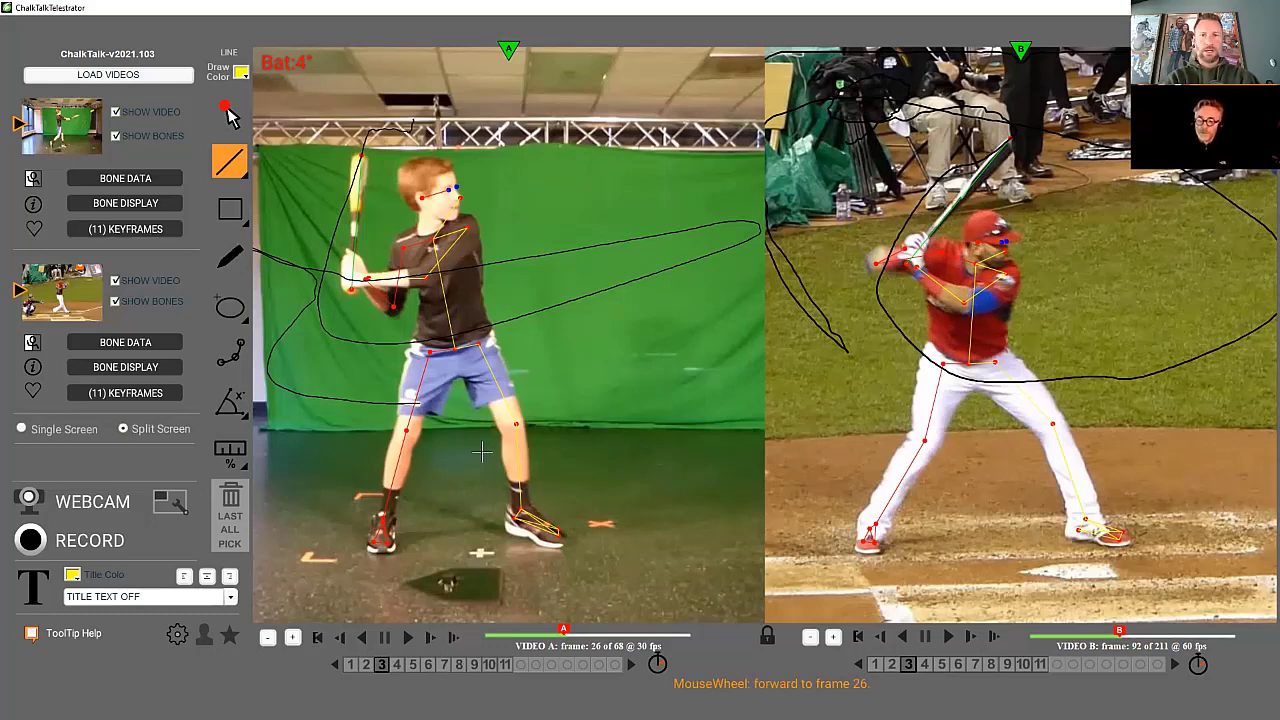
Step: Open the staged sessions list and start scoring the first session
{"action": "left_click", "coordinate": [231, 643]}
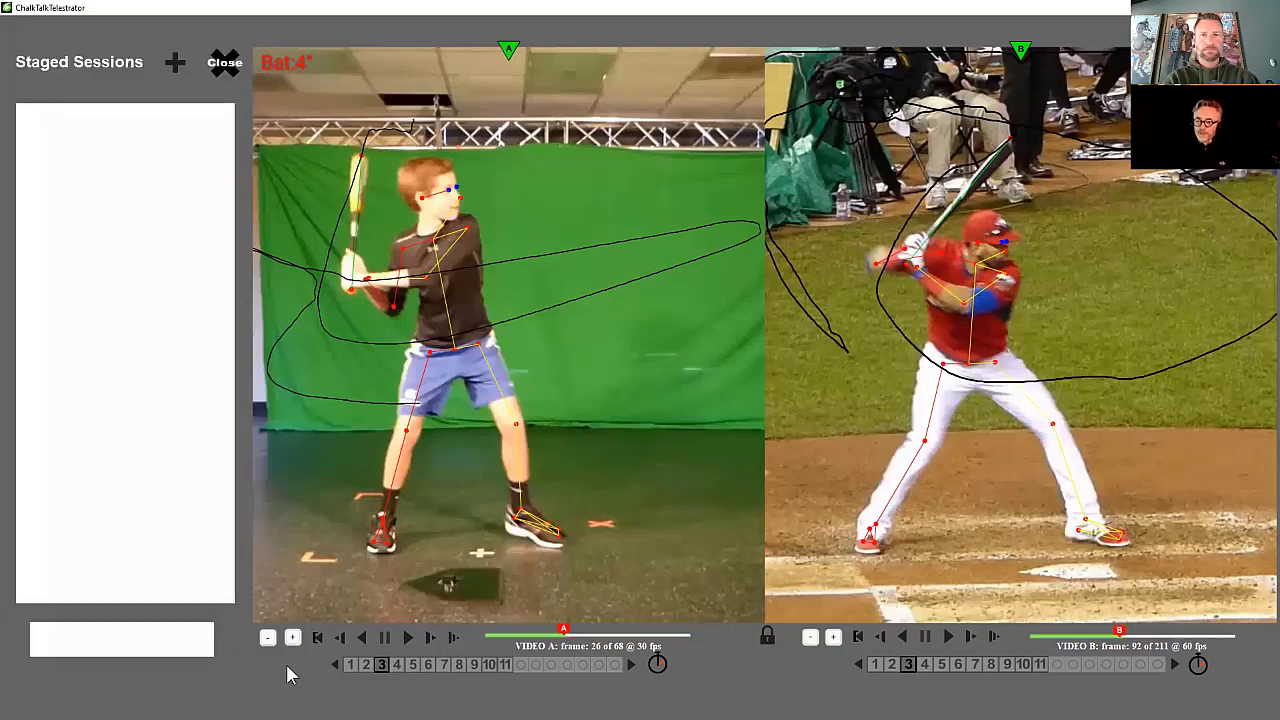
{"action": "left_click", "coordinate": [133, 114]}
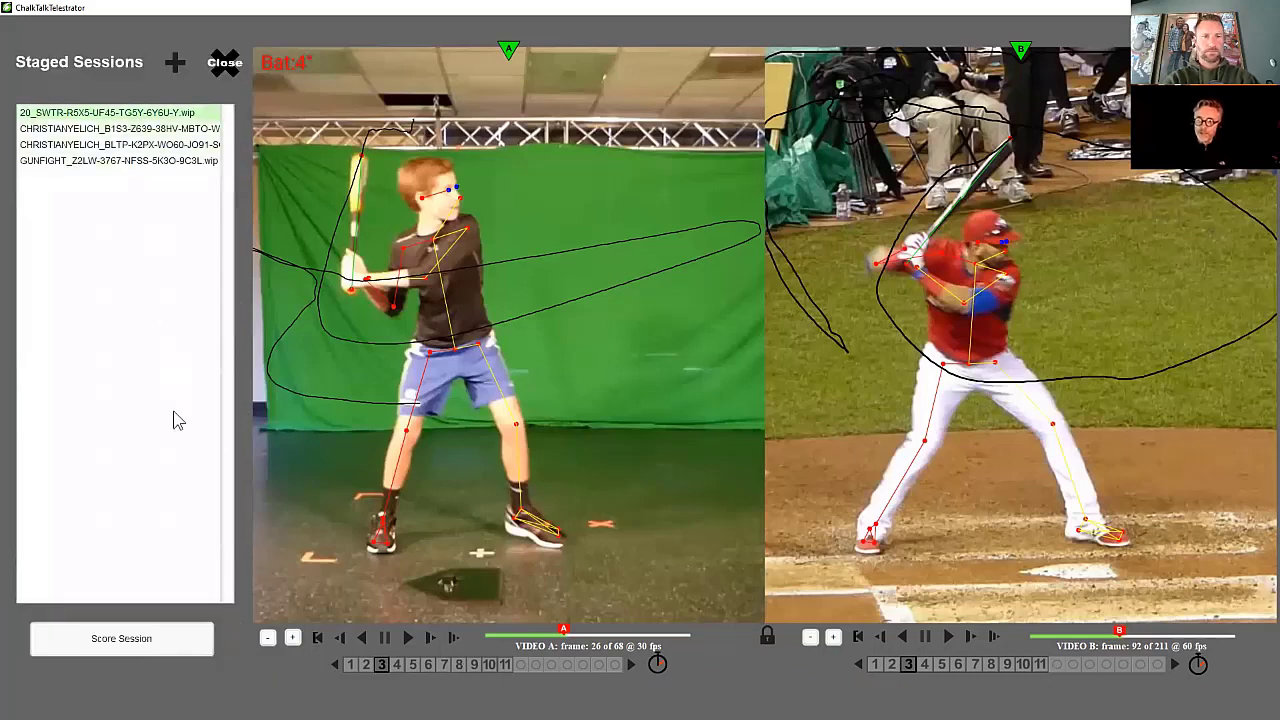
{"action": "left_click", "coordinate": [165, 632]}
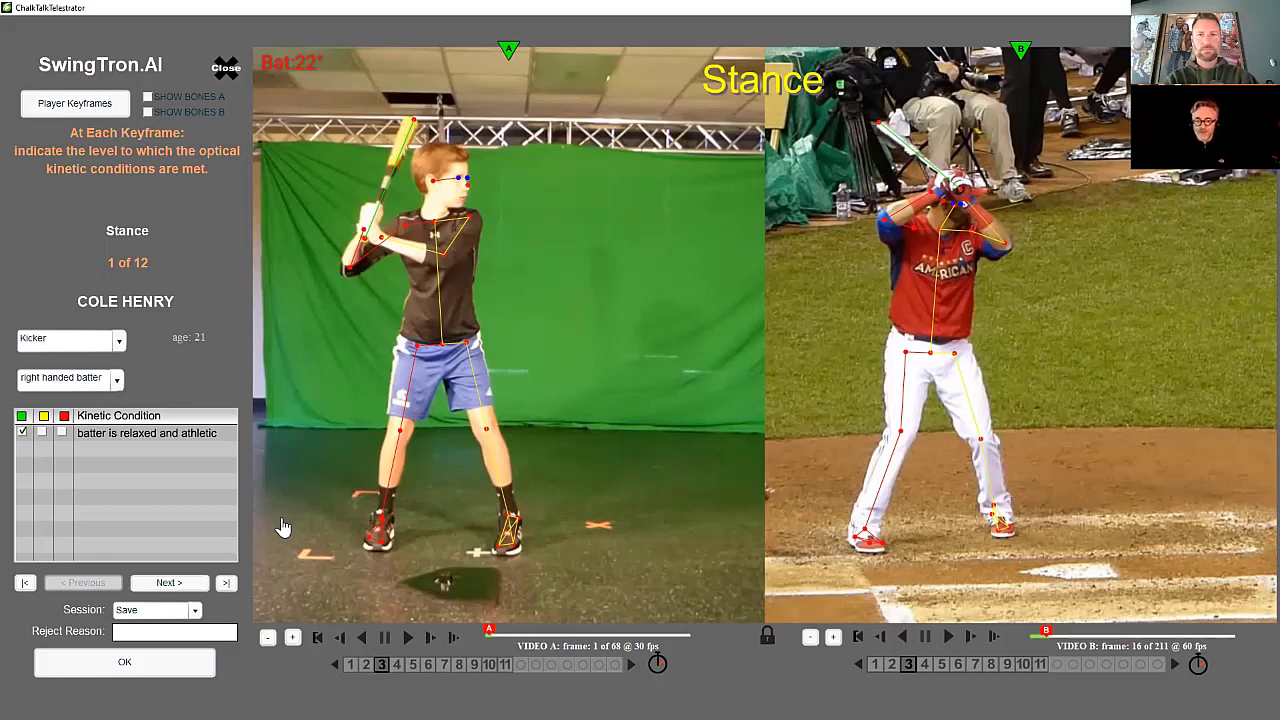
Step: Advance the scoring from Stance to Load, rate the backside coil condition green, and continue to Load/ToeTouch
{"action": "left_click", "coordinate": [167, 583]}
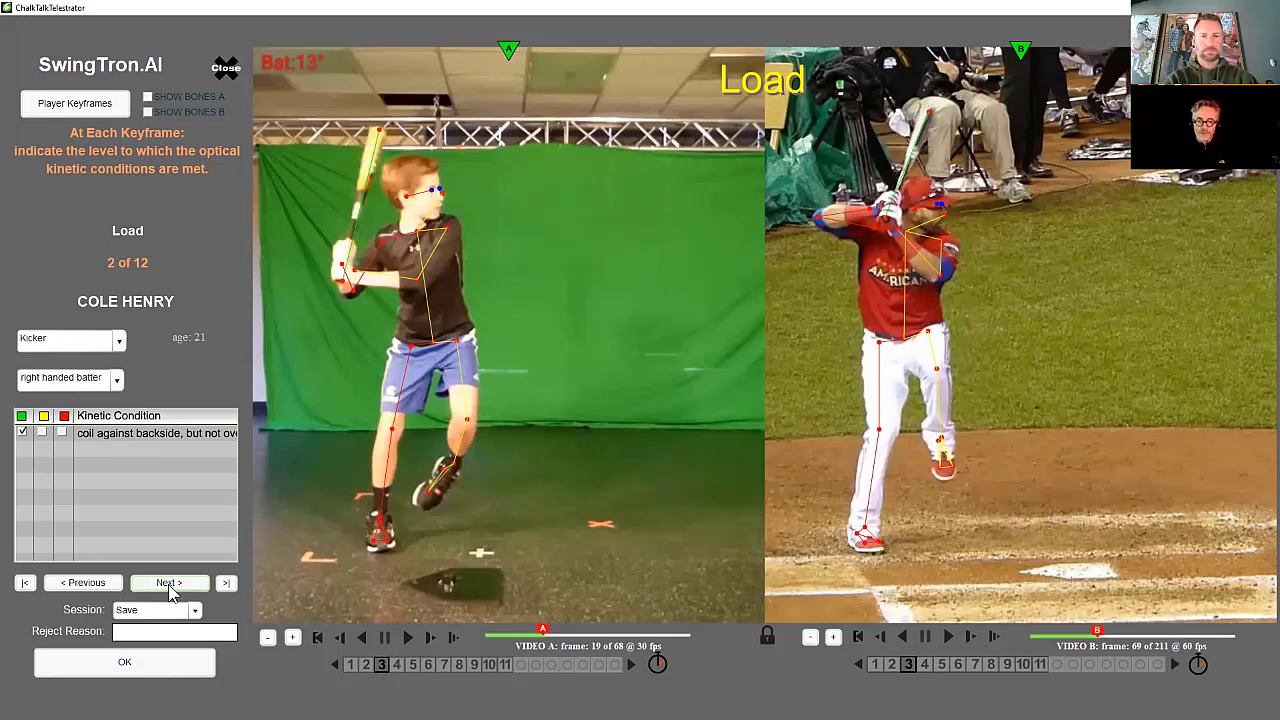
{"action": "left_click", "coordinate": [22, 432]}
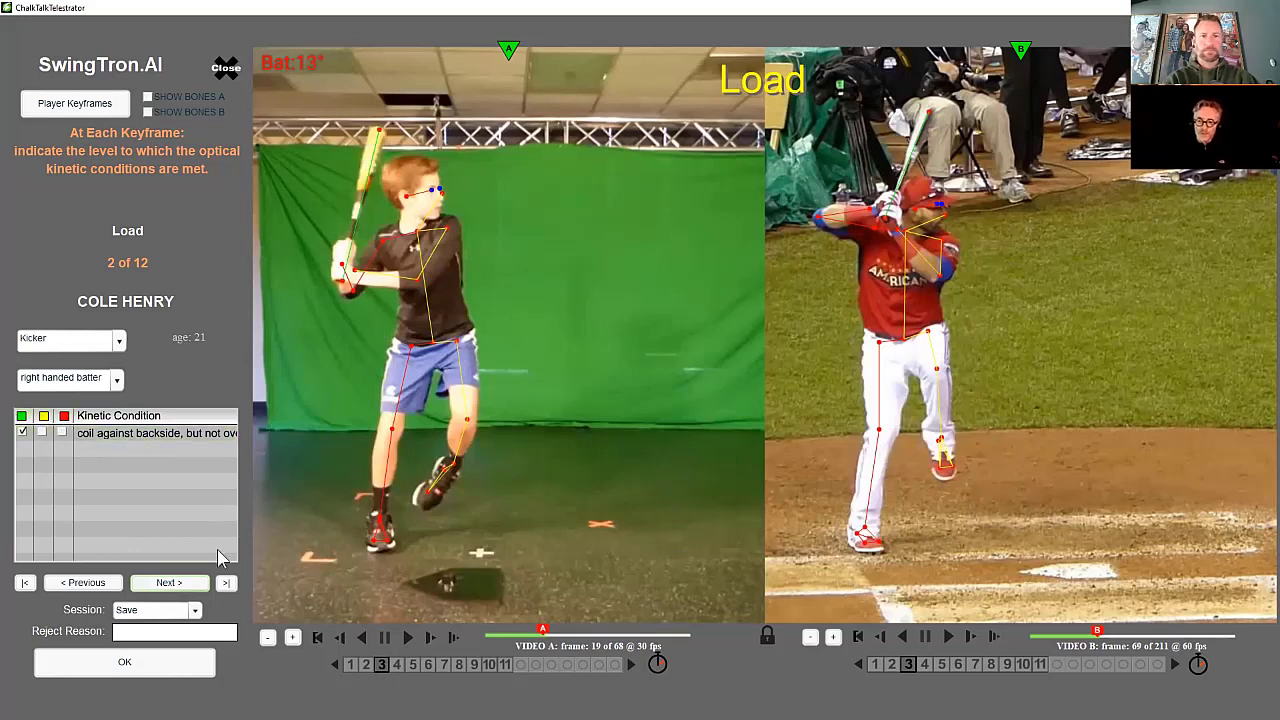
{"action": "left_click", "coordinate": [167, 583]}
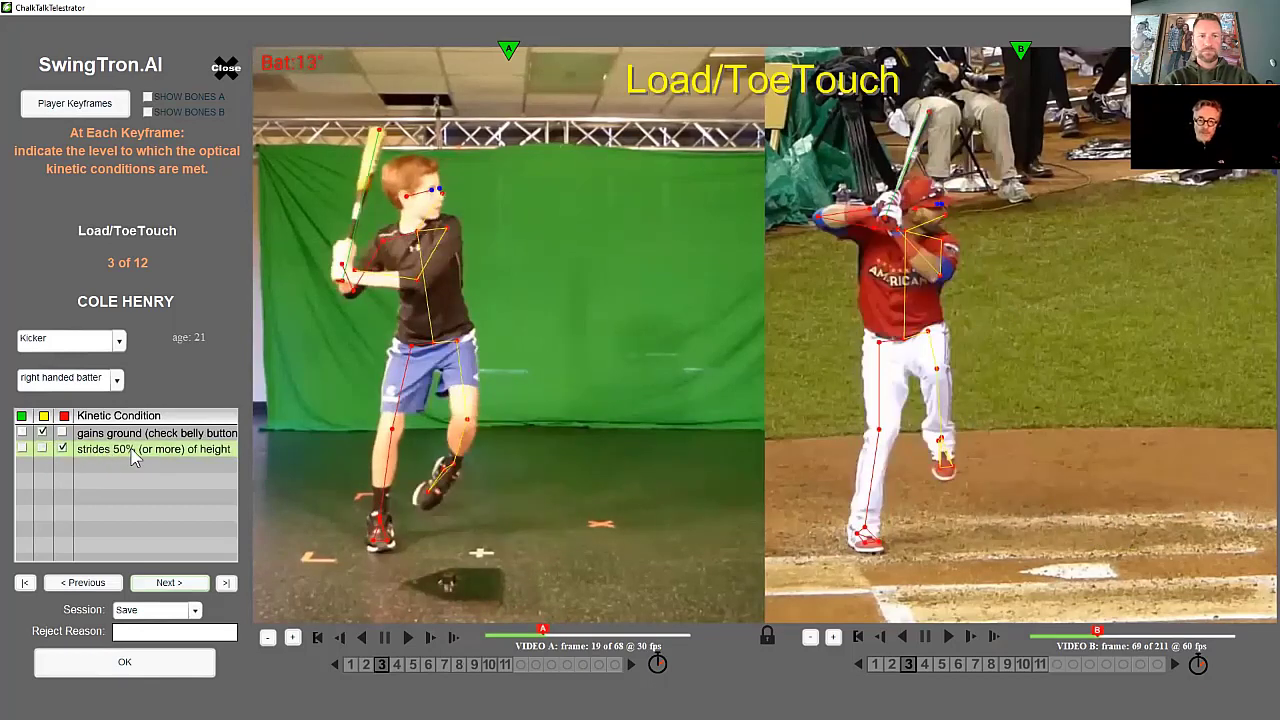
Step: Step through the scoring keyframes from Load/ToeTouch to BackSide, reviewing the kinetic condition ratings at each one
{"action": "left_click", "coordinate": [160, 585]}
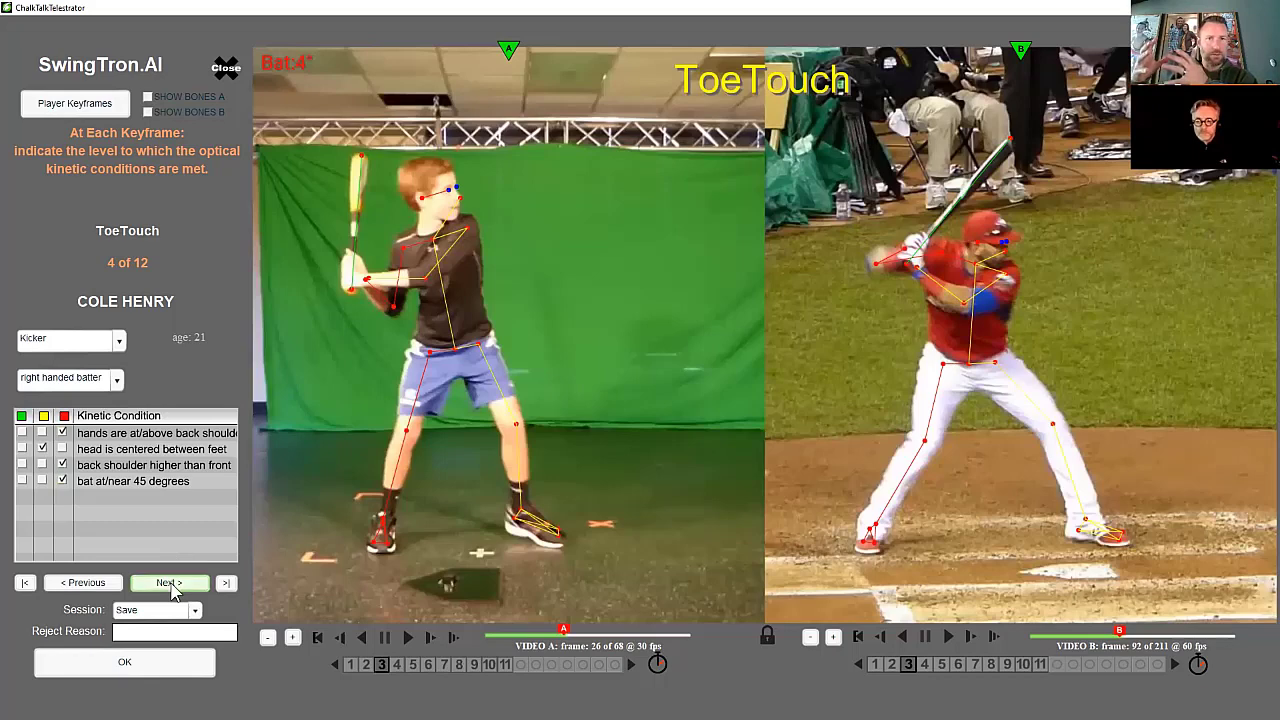
{"action": "left_click", "coordinate": [169, 583]}
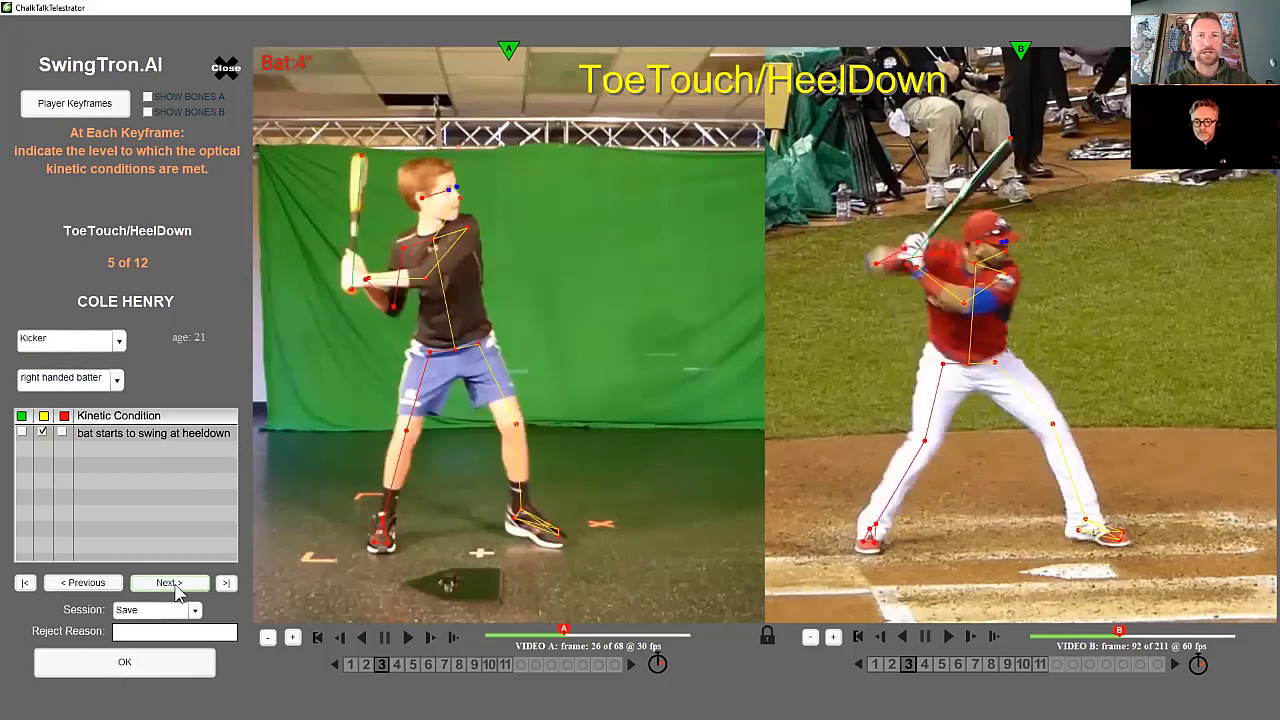
{"action": "left_click", "coordinate": [172, 588]}
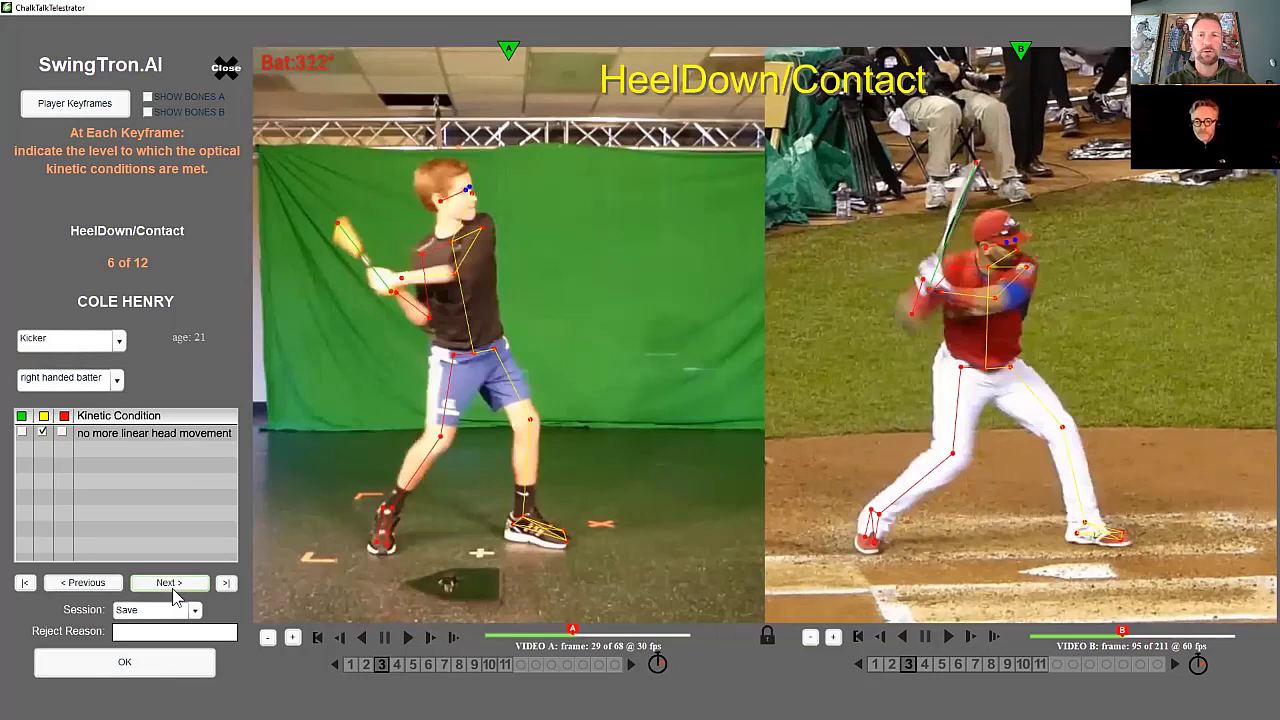
{"action": "left_click", "coordinate": [167, 588]}
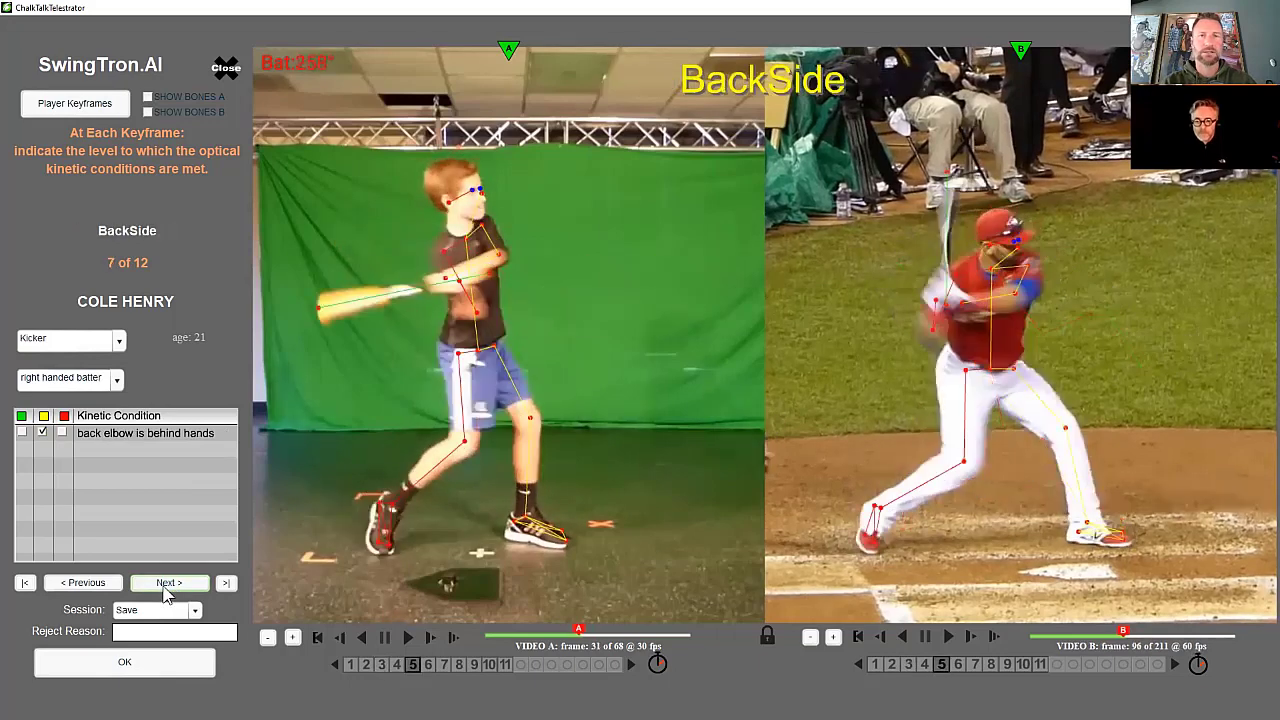